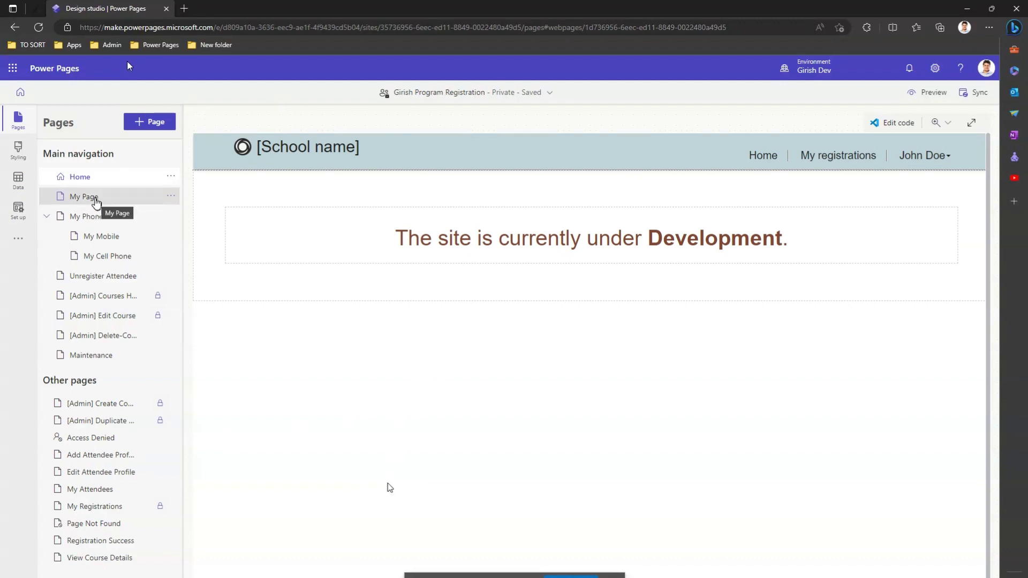
Step: Open My Page and bring up the Edit site header settings for title and logo
{"action": "left_click", "coordinate": [99, 199]}
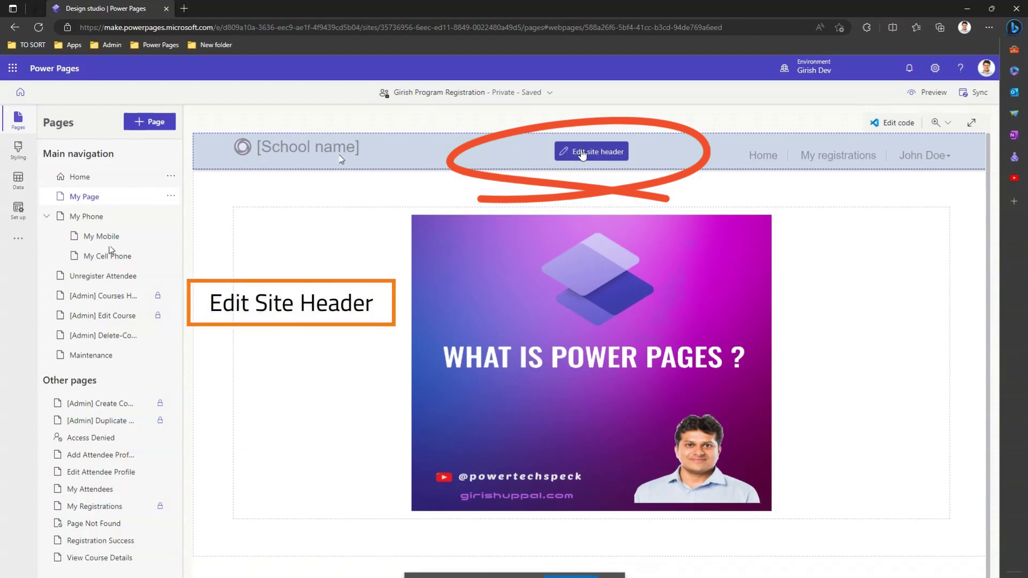
{"action": "left_click", "coordinate": [583, 153]}
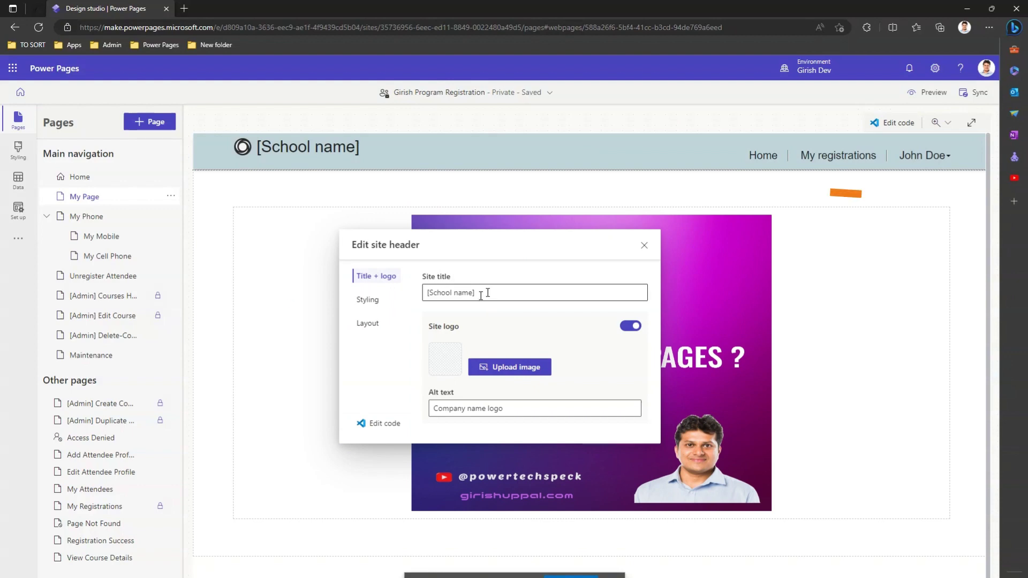
Step: Replace the '[School name]' site title with 'The Australian Way' and switch the site logo off
{"action": "left_click_drag", "start_coordinate": [489, 293], "coordinate": [393, 293]}
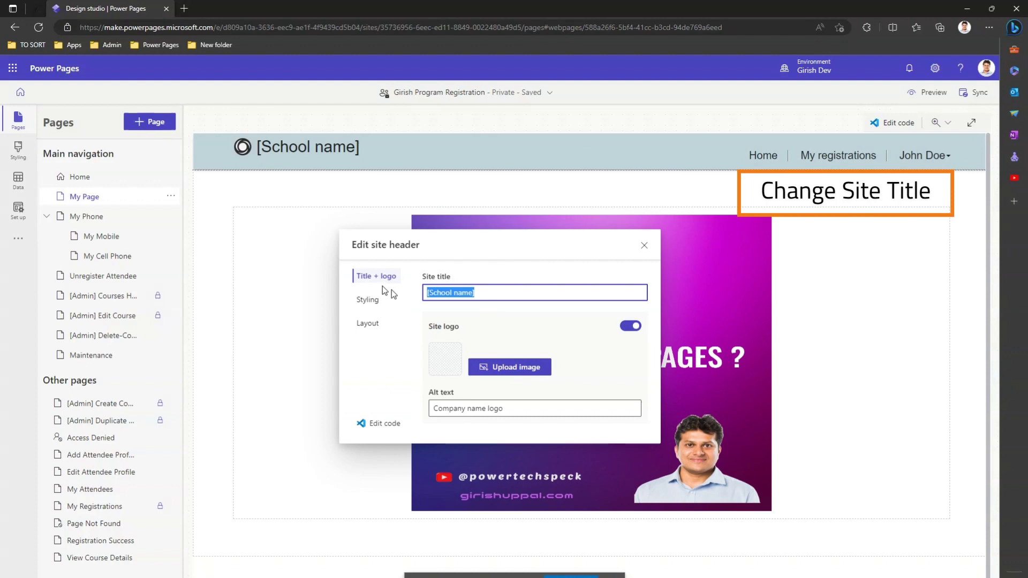
{"action": "type", "text": "The "}
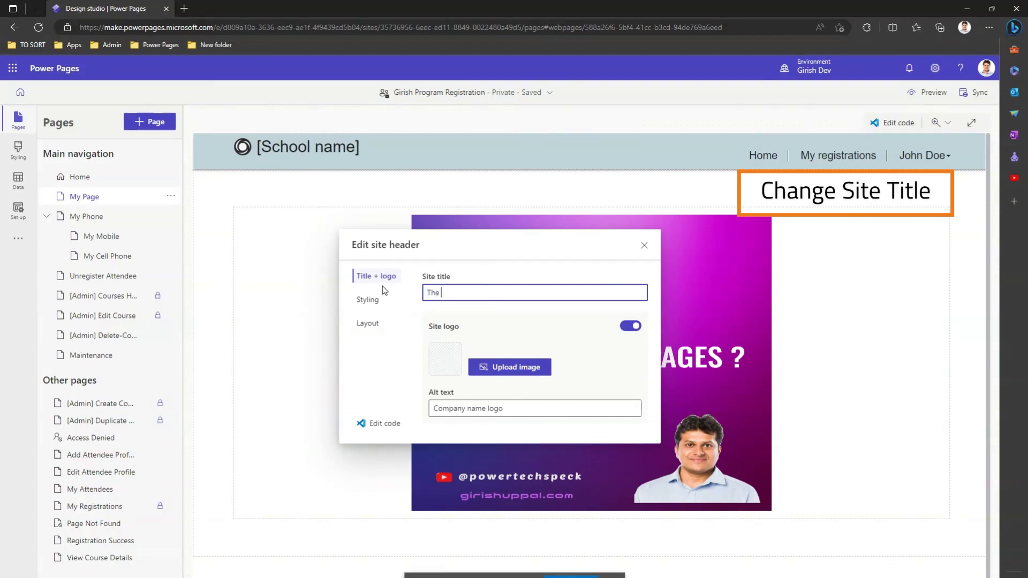
{"action": "type", "text": "Australian "}
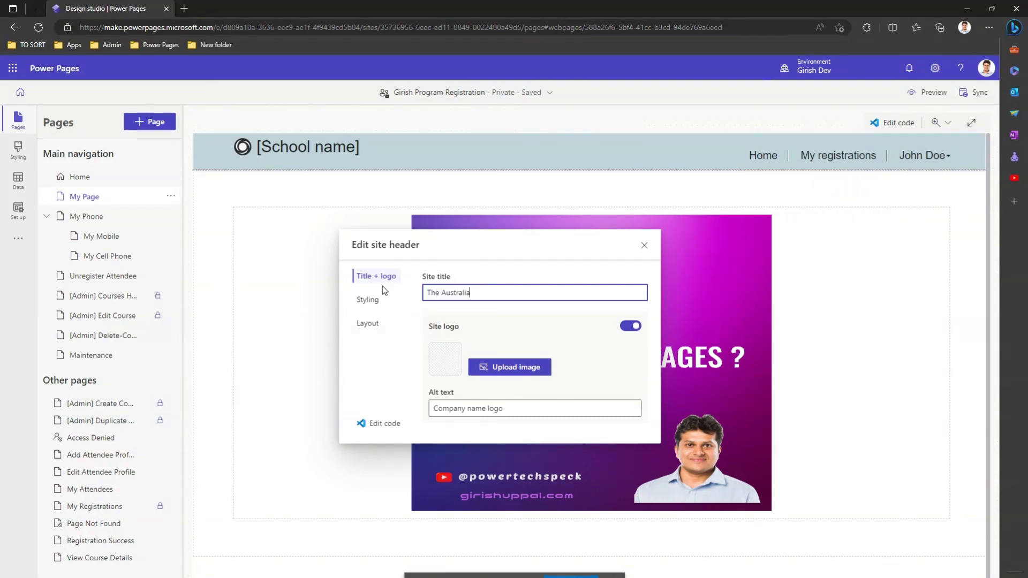
{"action": "type", "text": "Way"}
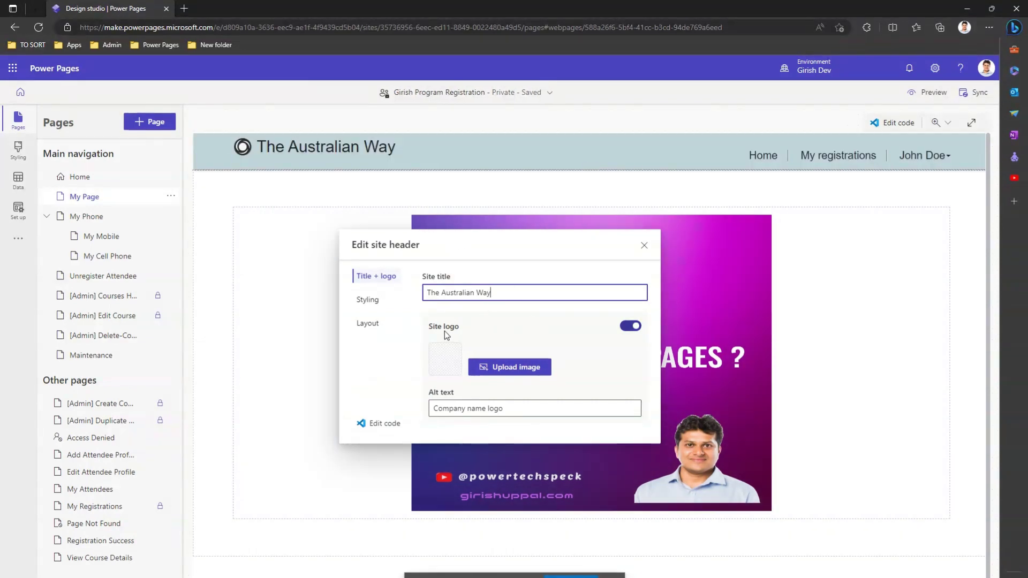
{"action": "left_click", "coordinate": [630, 327]}
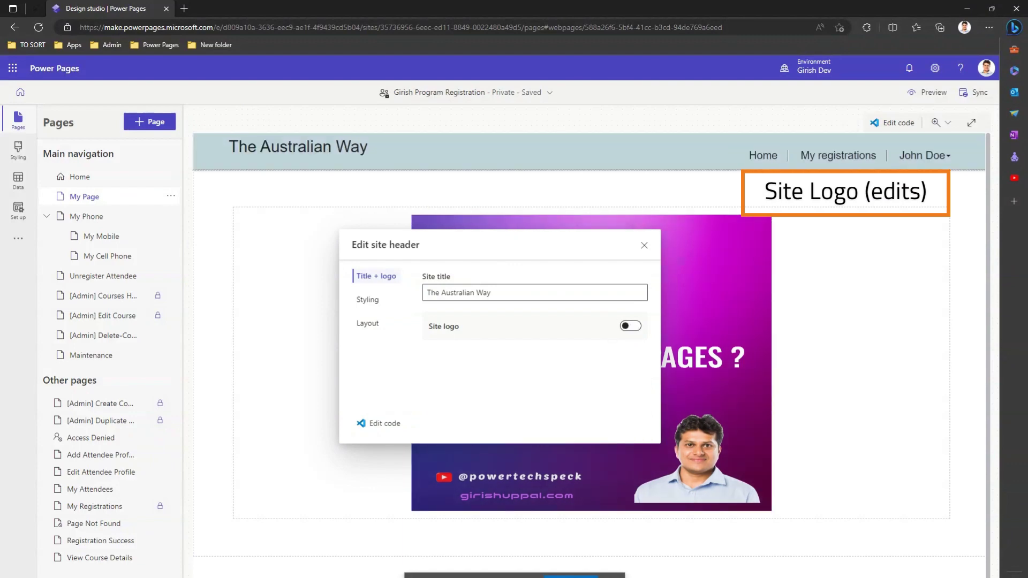
Step: Turn the site logo back on using G Crescent.png from the Media library
{"action": "left_click", "coordinate": [631, 328]}
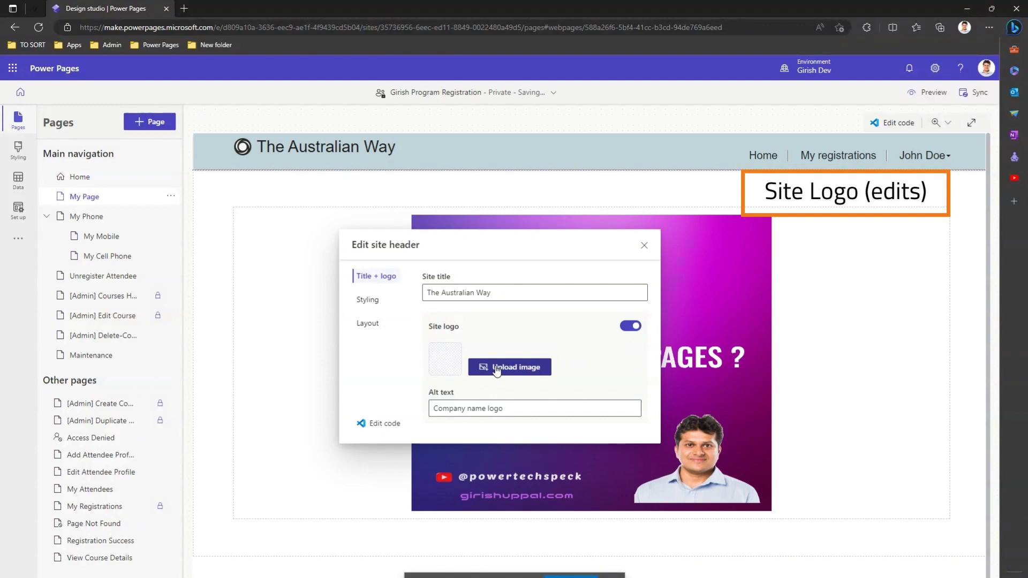
{"action": "left_click", "coordinate": [496, 368]}
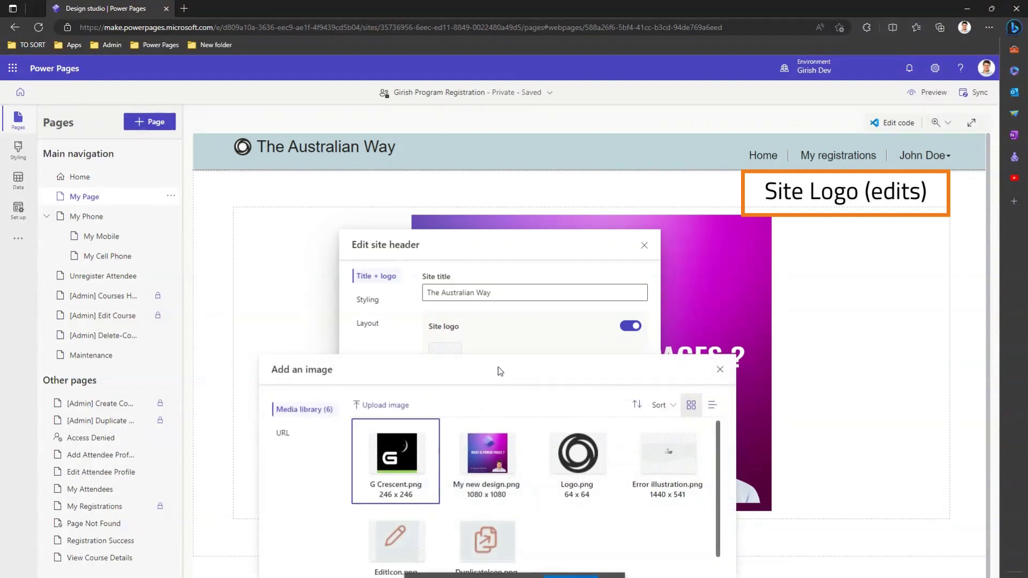
{"action": "left_click", "coordinate": [637, 575]}
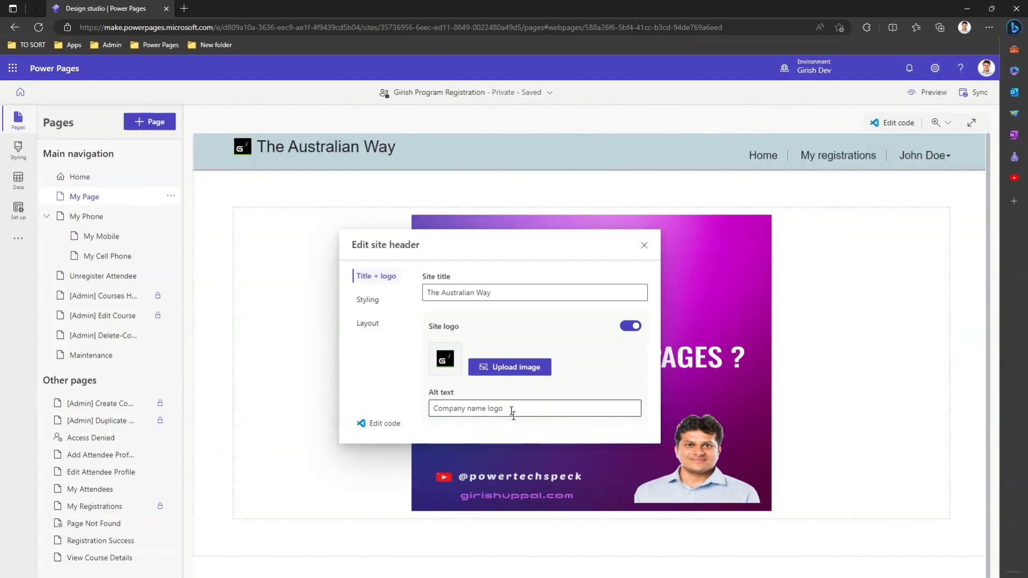
{"action": "left_click_drag", "start_coordinate": [513, 412], "coordinate": [432, 411]}
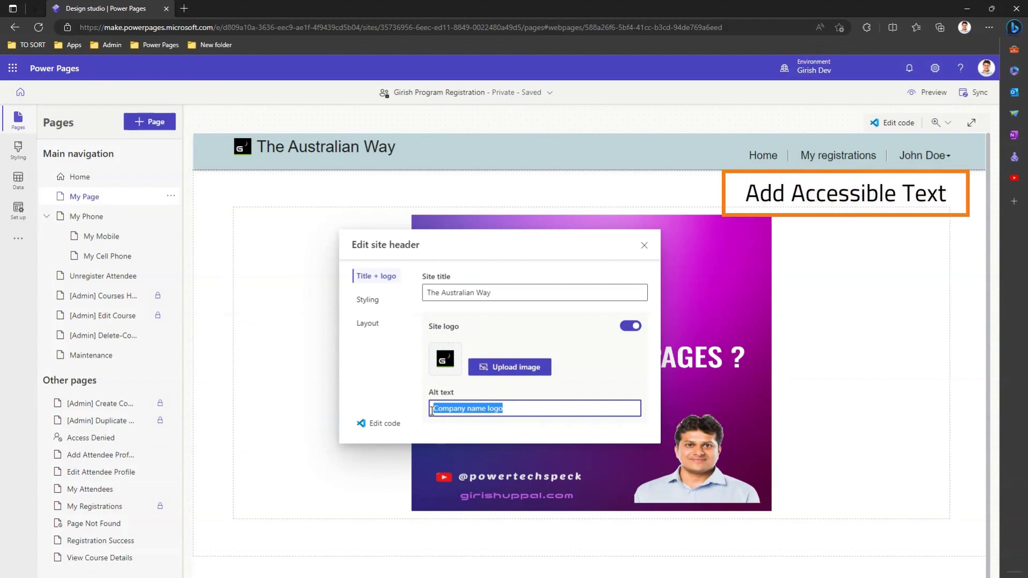
Step: Set the logo alt text to 'This is a company logo in black color' and show the Styling options
{"action": "type", "text": "This is a c"}
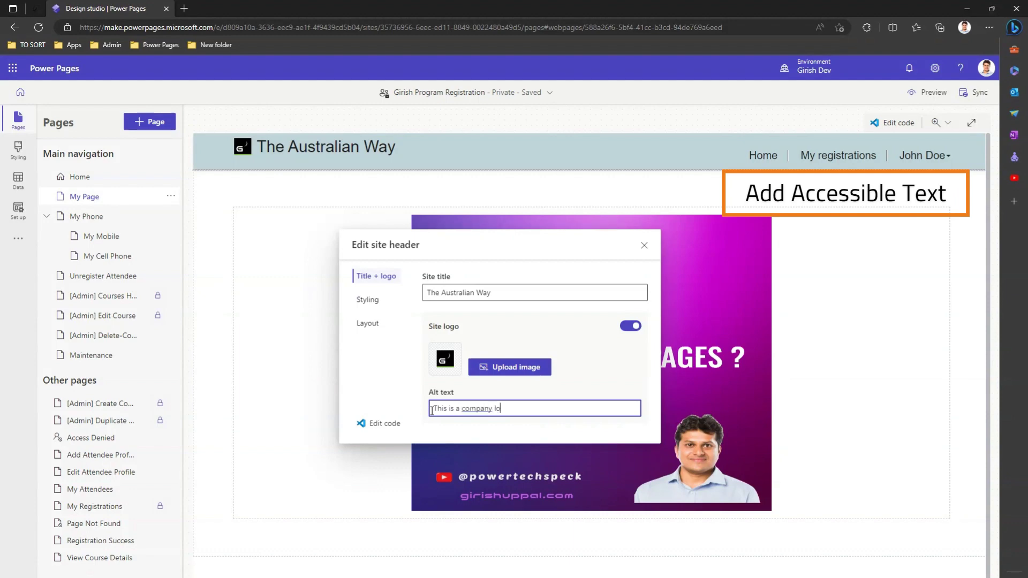
{"action": "type", "text": "ompany logo in black color"}
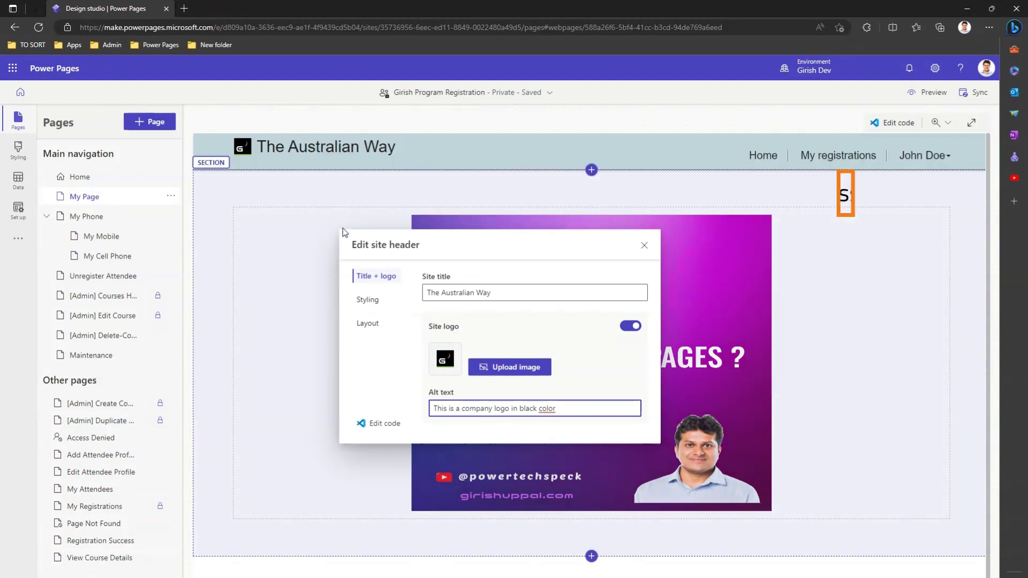
{"action": "left_click", "coordinate": [369, 303]}
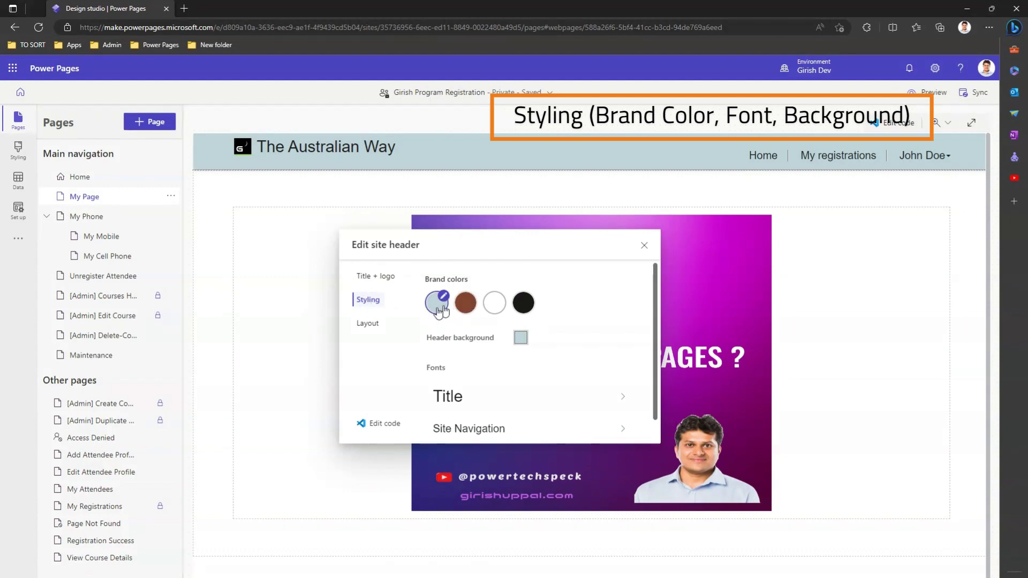
Step: Change the brown brand colour to a bright green
{"action": "left_click", "coordinate": [465, 303]}
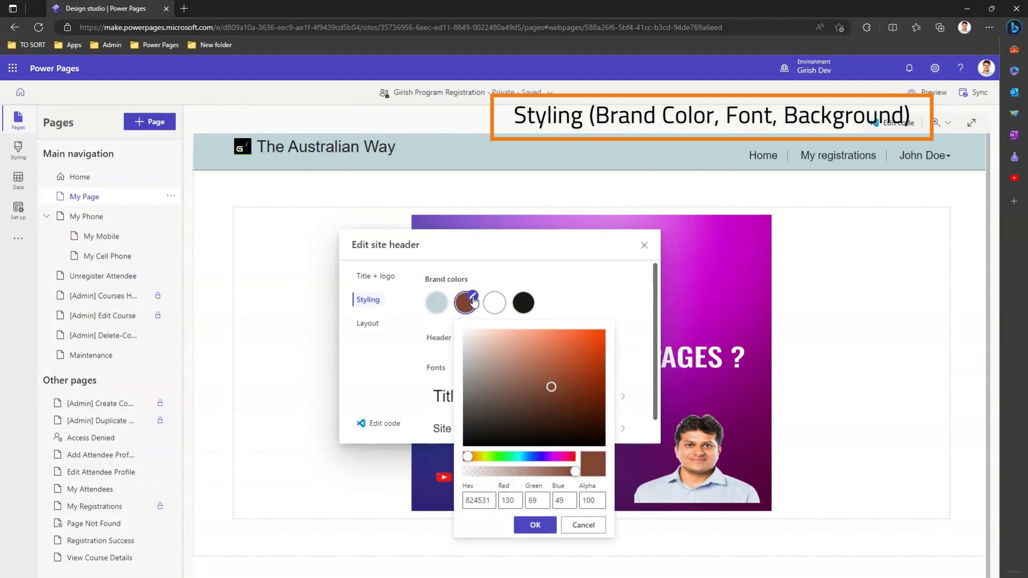
{"action": "left_click", "coordinate": [514, 457]}
{"action": "left_click", "coordinate": [581, 348]}
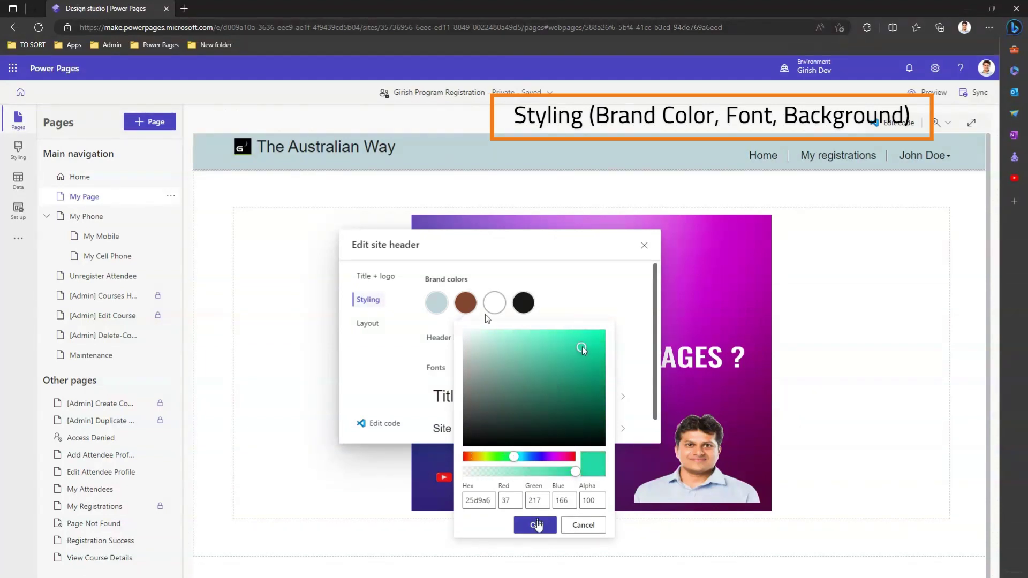
{"action": "left_click", "coordinate": [535, 525]}
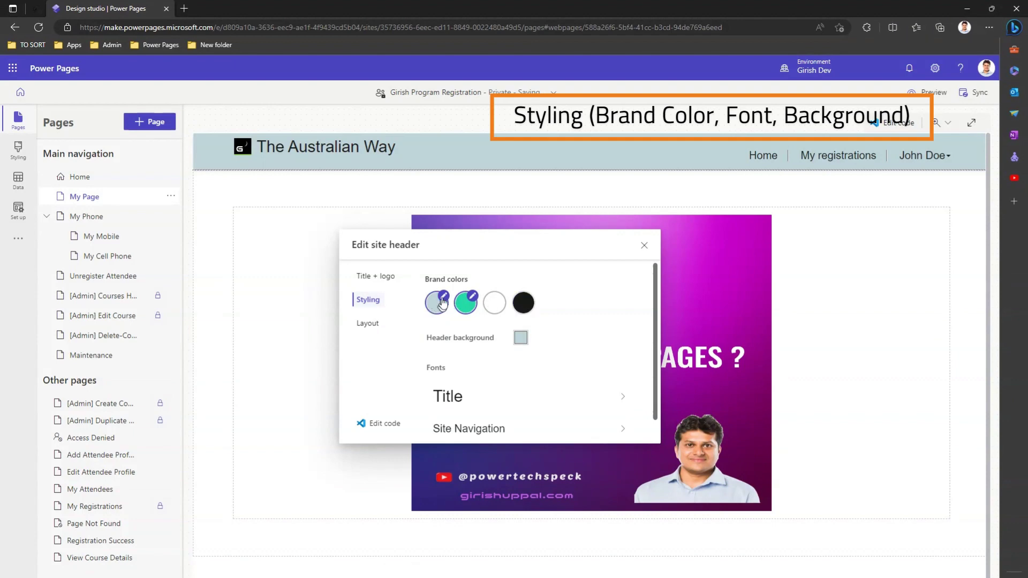
Step: Change the first brand colour to yellow for the header background
{"action": "left_click", "coordinate": [442, 302]}
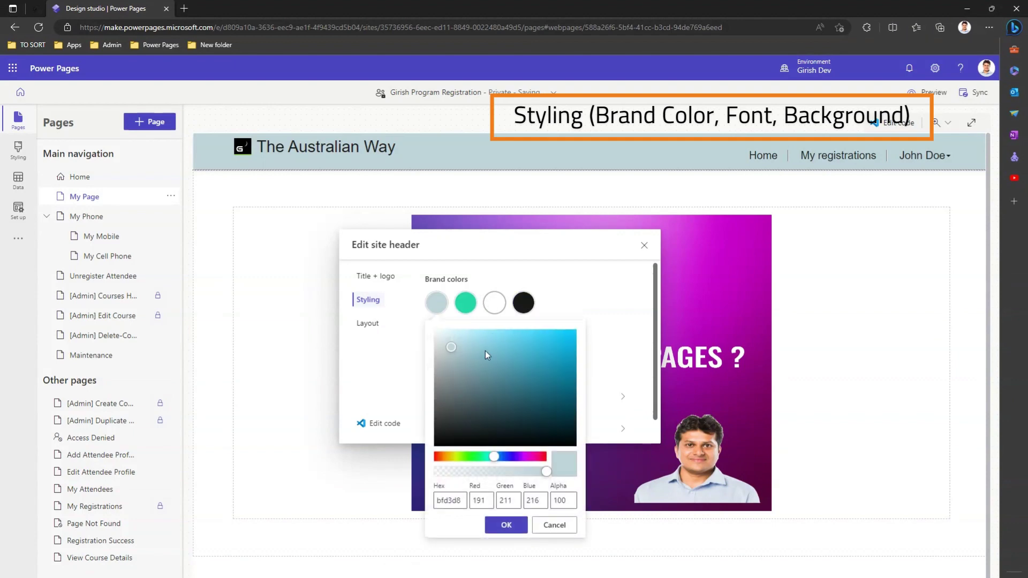
{"action": "left_click", "coordinate": [452, 456]}
{"action": "left_click", "coordinate": [559, 347]}
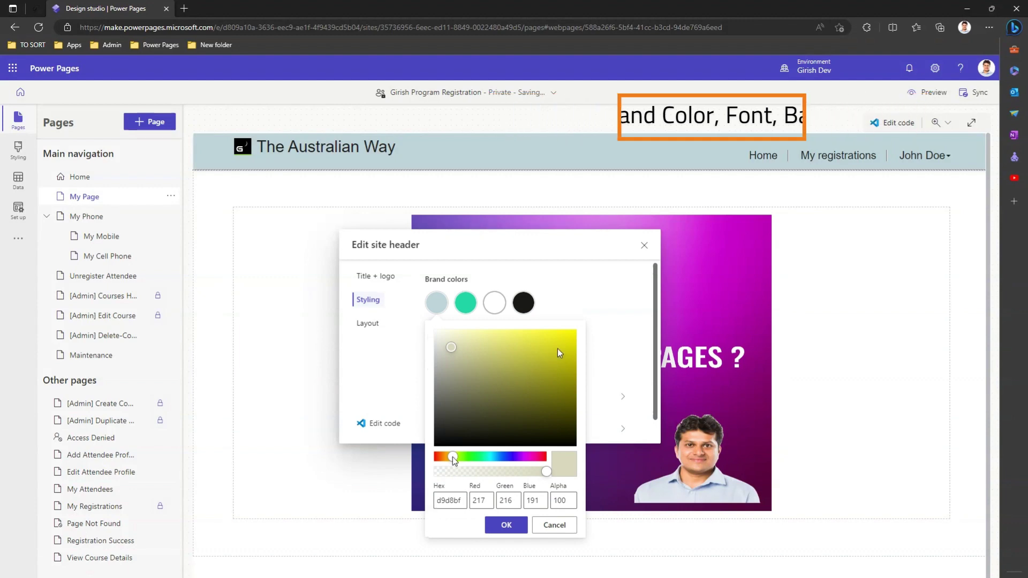
{"action": "left_click", "coordinate": [516, 526]}
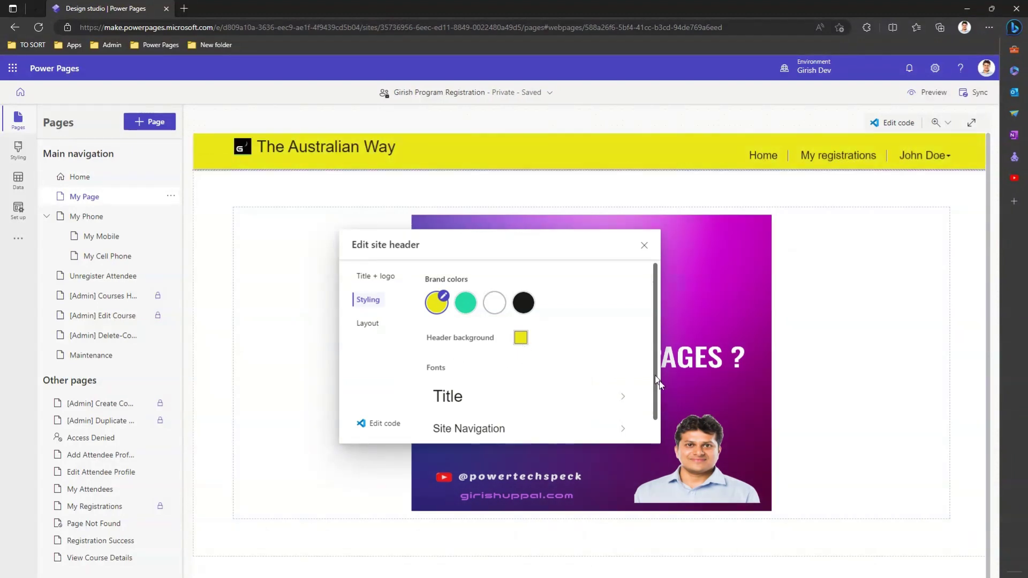
Step: Set the title font to Brush Script MT, size 40, Semibold weight
{"action": "scroll", "coordinate": [657, 381], "scroll_direction": "down", "scroll_amount": 1}
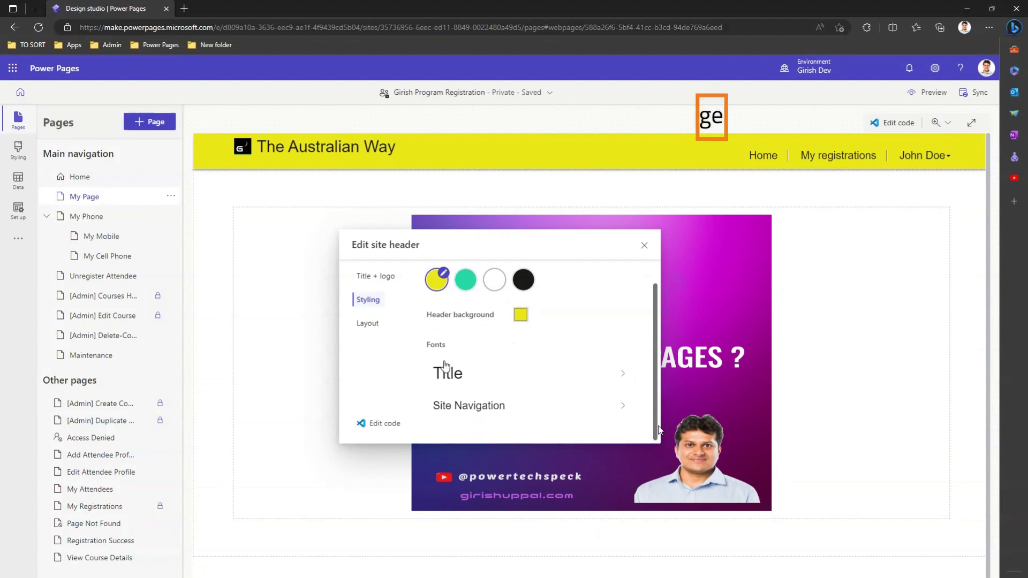
{"action": "left_click", "coordinate": [466, 378]}
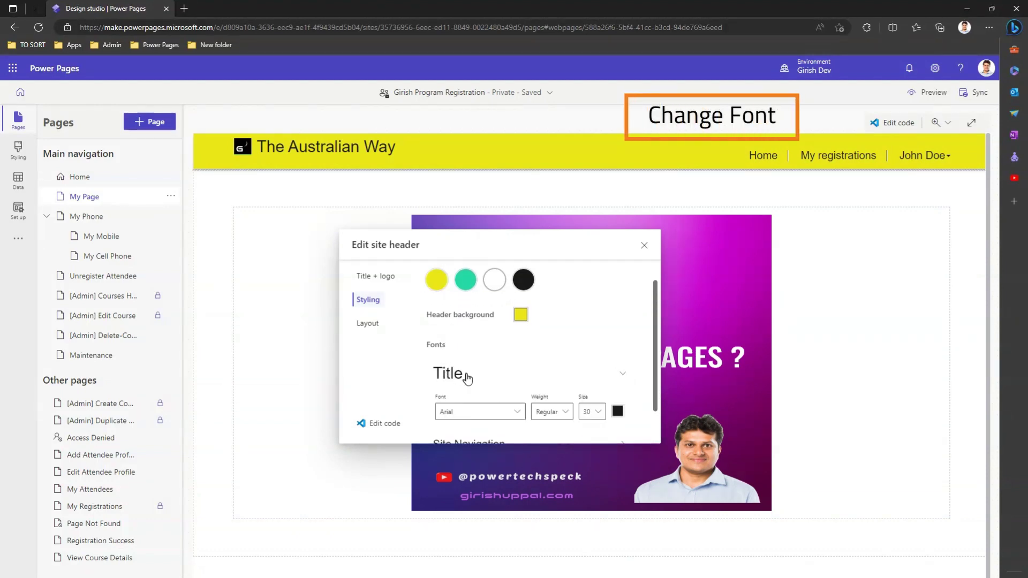
{"action": "scroll", "coordinate": [657, 378], "scroll_direction": "down", "scroll_amount": 1}
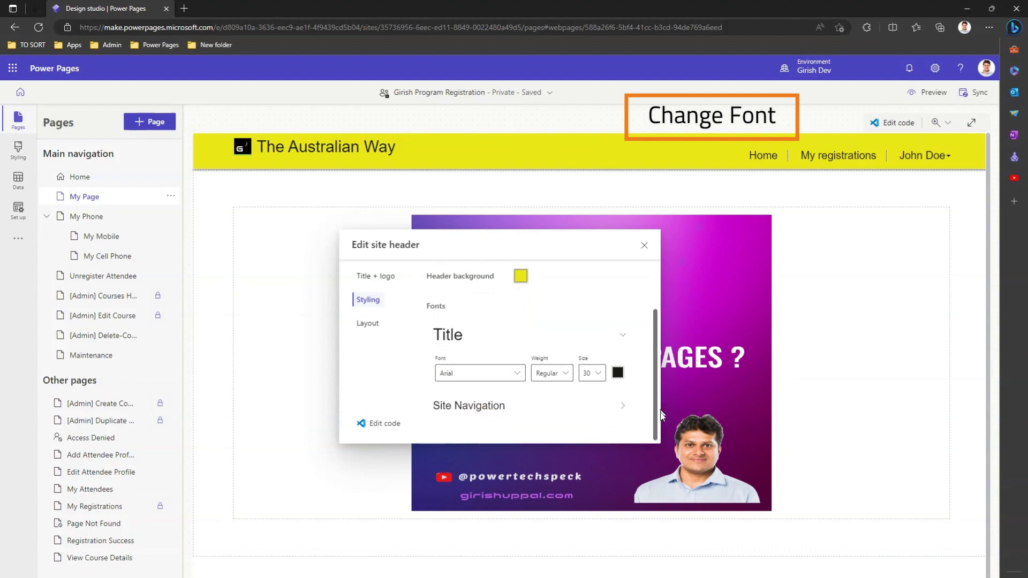
{"action": "left_click", "coordinate": [517, 373]}
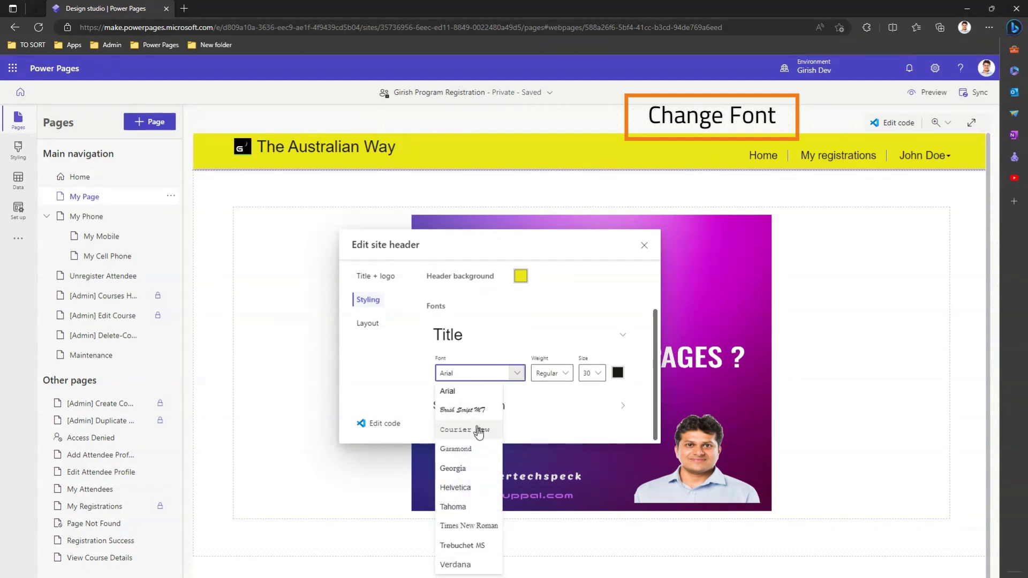
{"action": "left_click", "coordinate": [479, 410]}
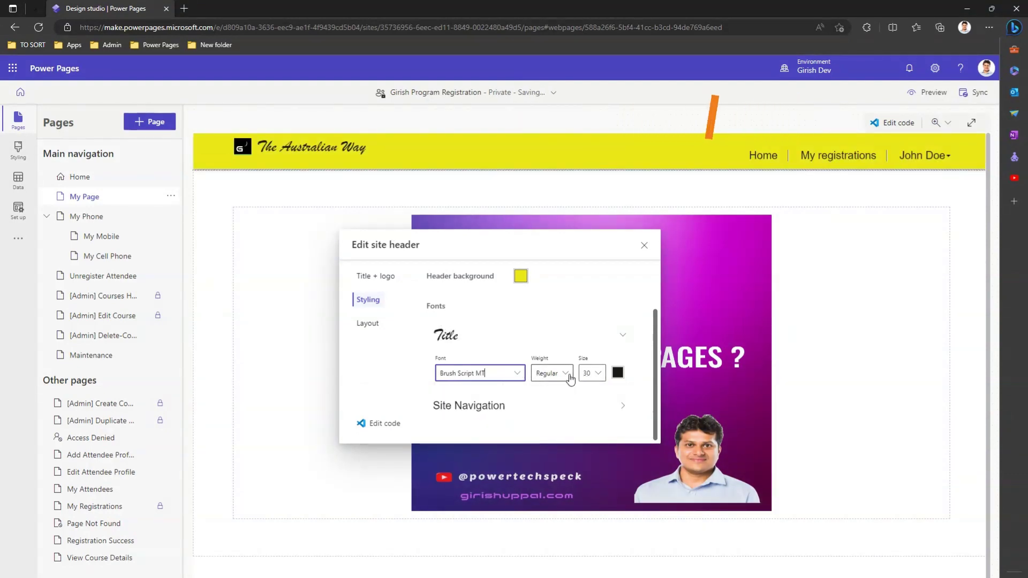
{"action": "left_click", "coordinate": [591, 374]}
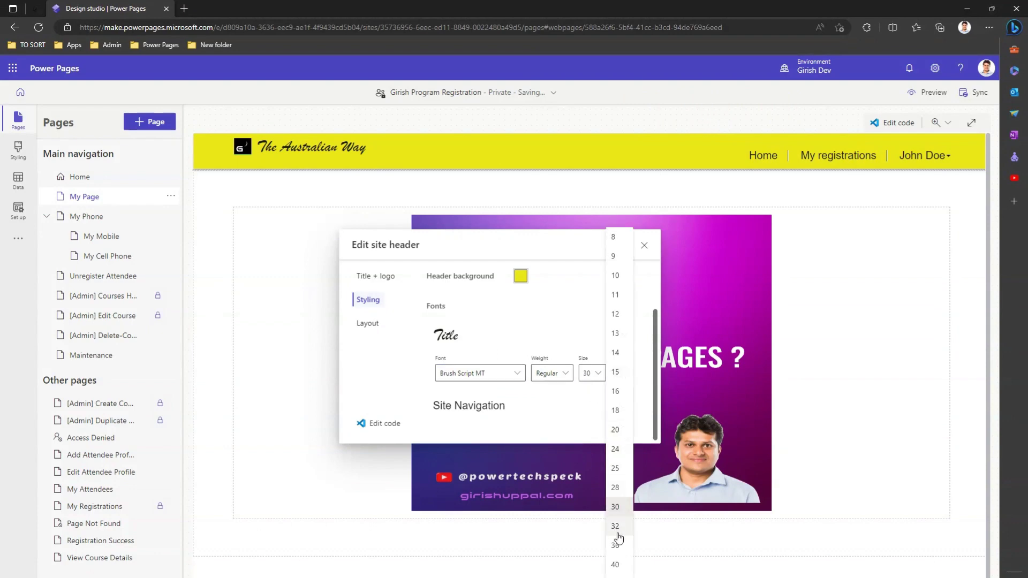
{"action": "left_click", "coordinate": [615, 564]}
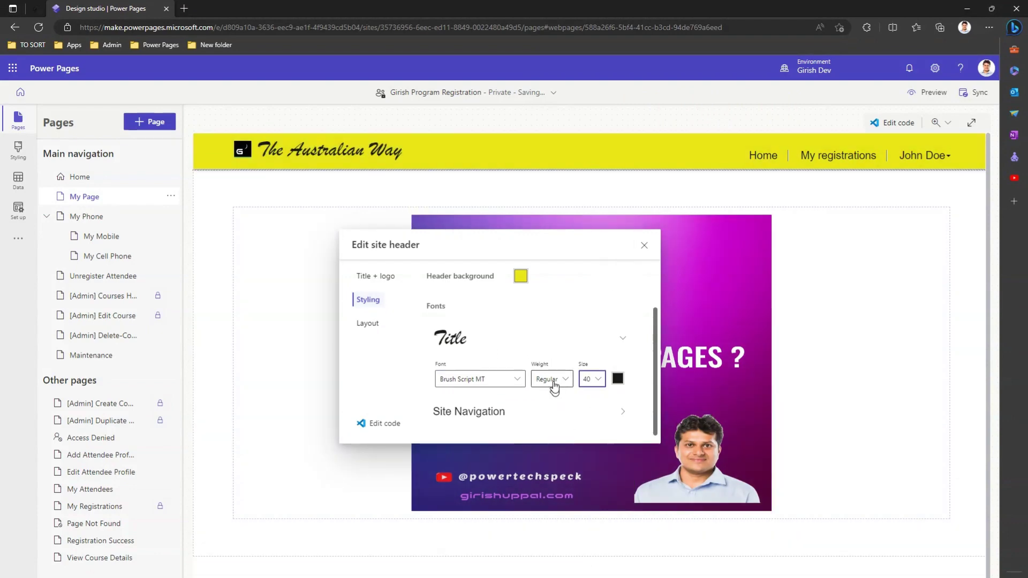
{"action": "left_click", "coordinate": [552, 379]}
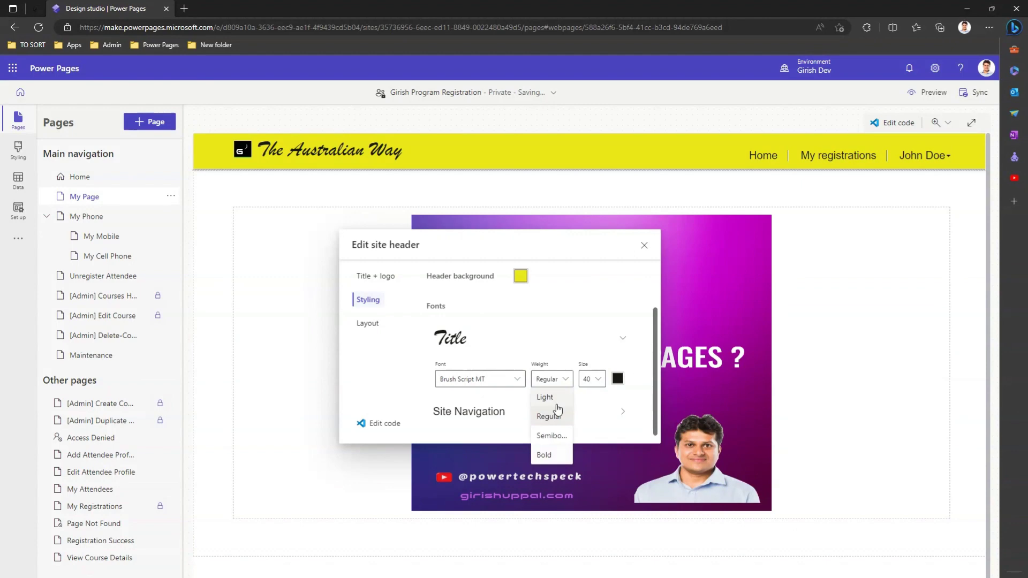
{"action": "left_click", "coordinate": [553, 435]}
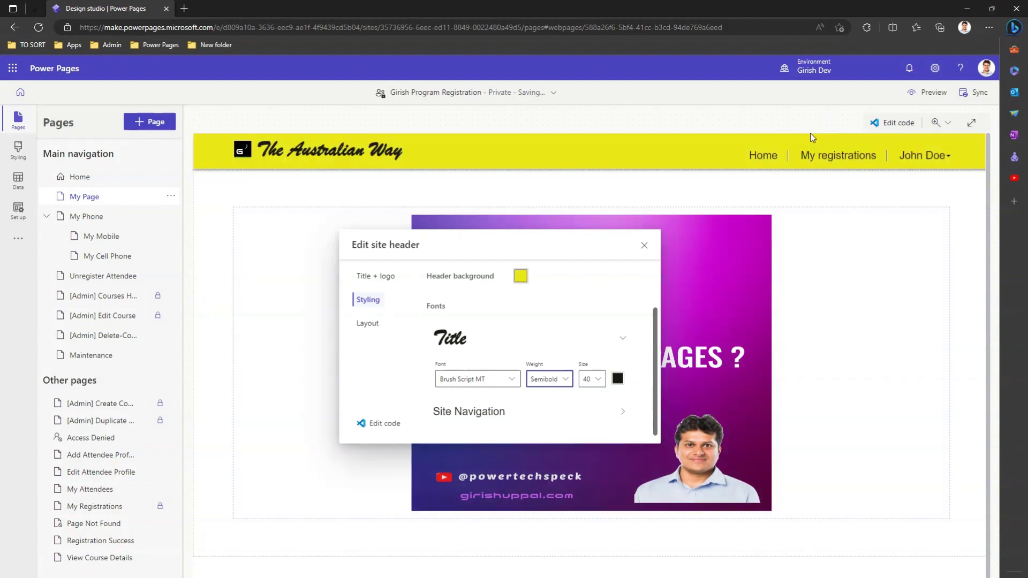
Step: Set the site navigation font to Courier New at size 20 with a Regular weight
{"action": "left_click", "coordinate": [623, 412]}
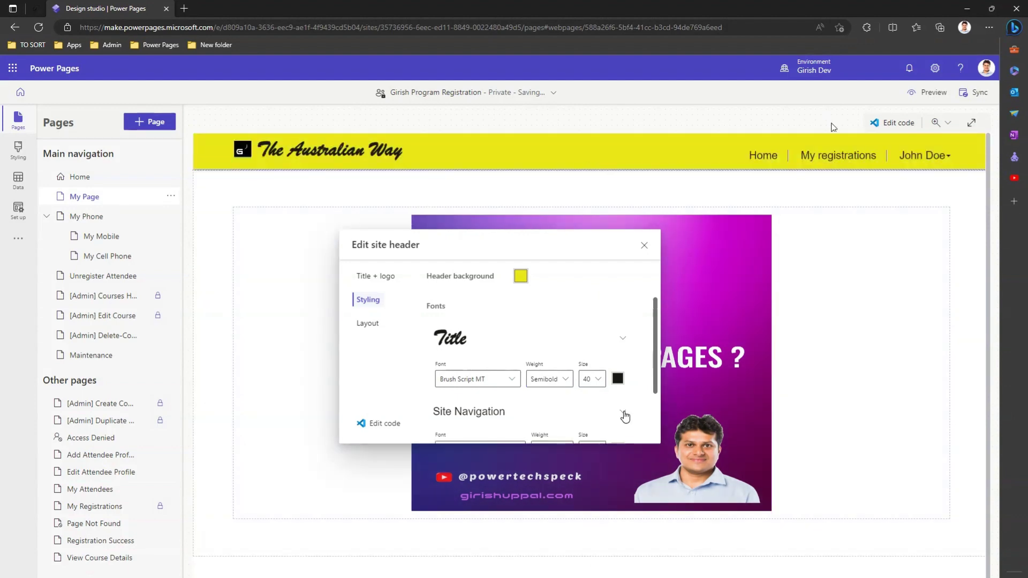
{"action": "scroll", "coordinate": [654, 400], "scroll_direction": "down", "scroll_amount": 2}
{"action": "left_click", "coordinate": [459, 367]}
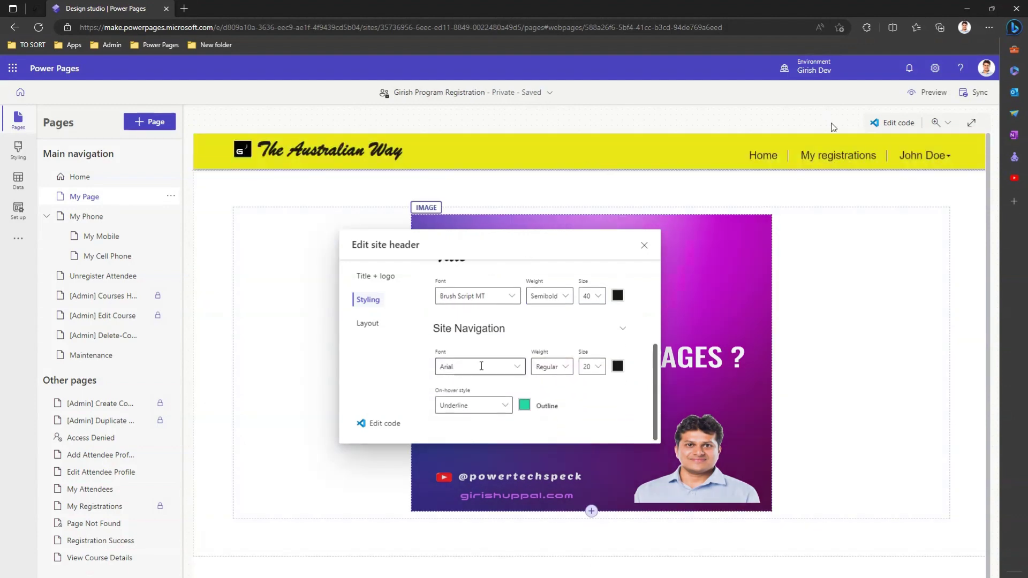
{"action": "left_click", "coordinate": [517, 368]}
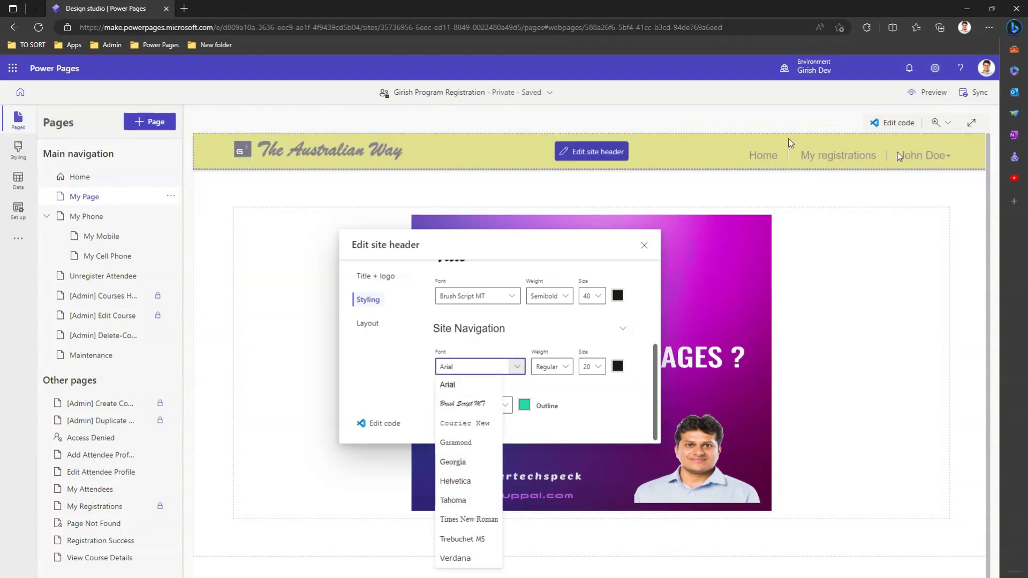
{"action": "left_click", "coordinate": [476, 423]}
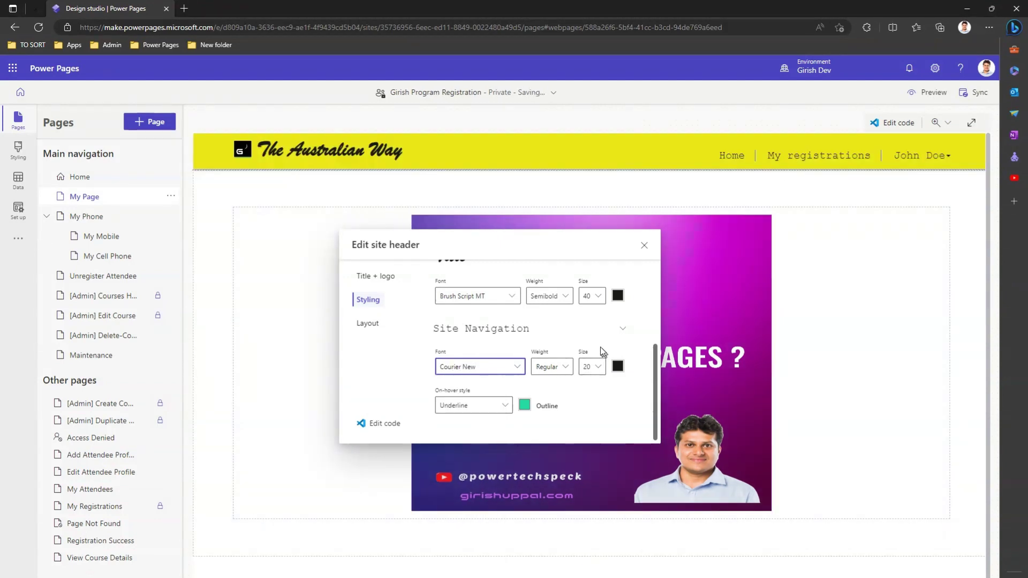
{"action": "left_click", "coordinate": [564, 370]}
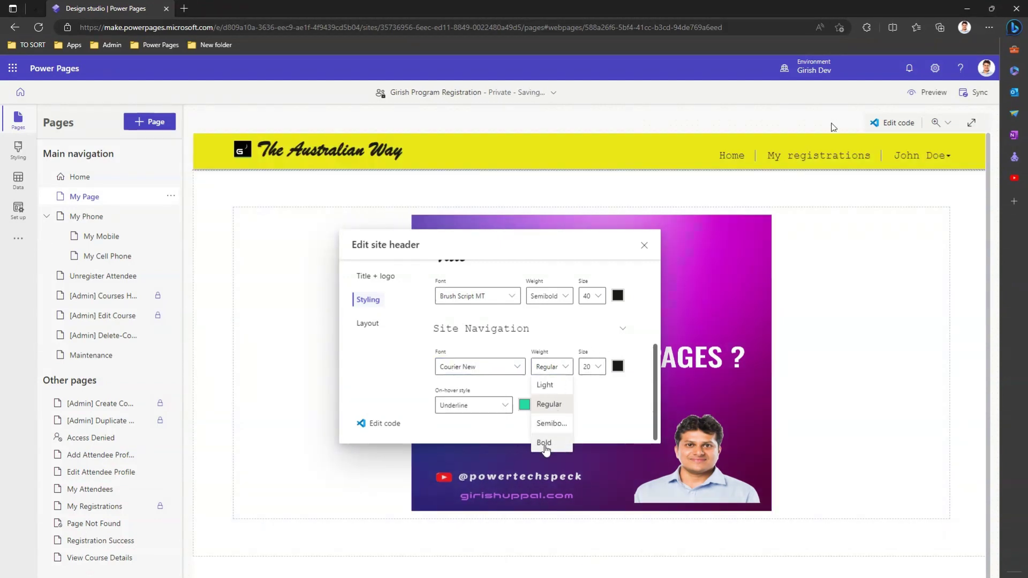
{"action": "left_click", "coordinate": [546, 444]}
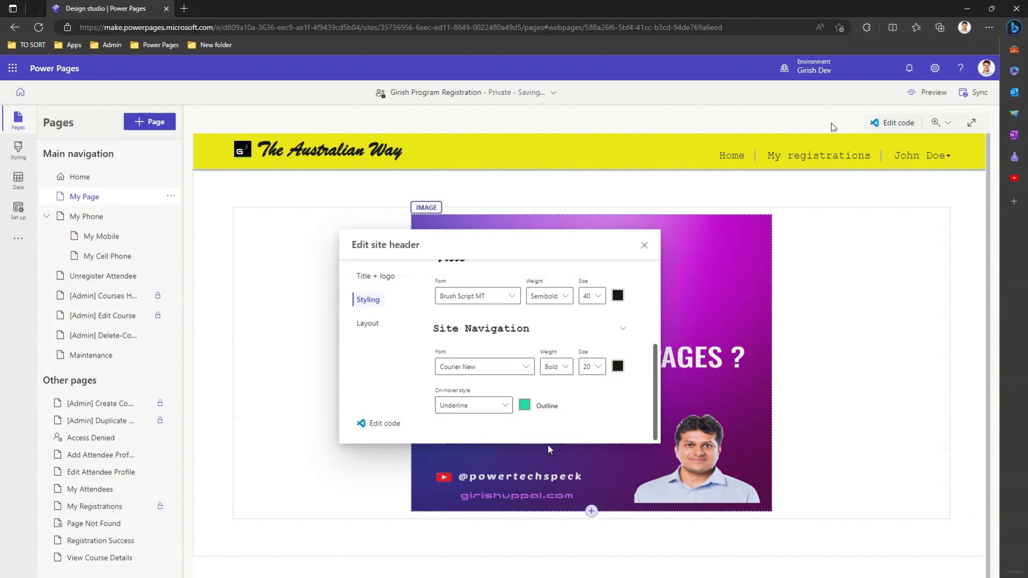
{"action": "left_click", "coordinate": [594, 371]}
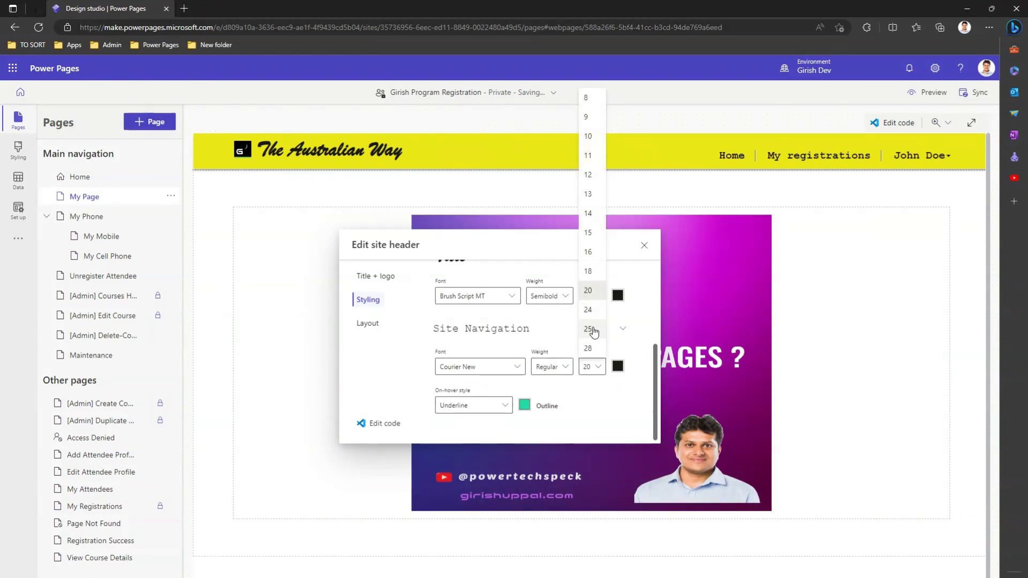
{"action": "left_click", "coordinate": [592, 330]}
{"action": "key", "text": "Up"}
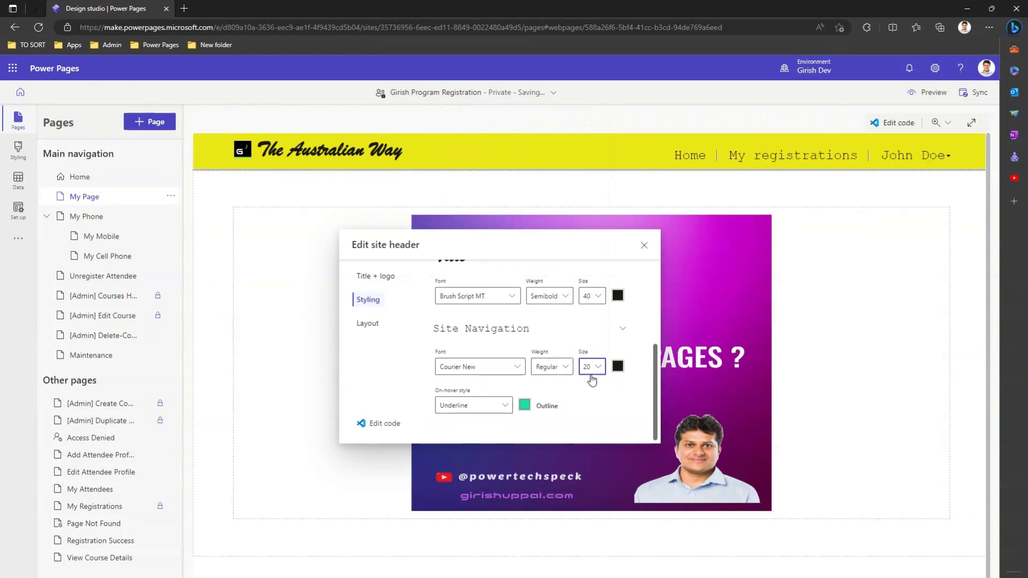
{"action": "left_click", "coordinate": [547, 366]}
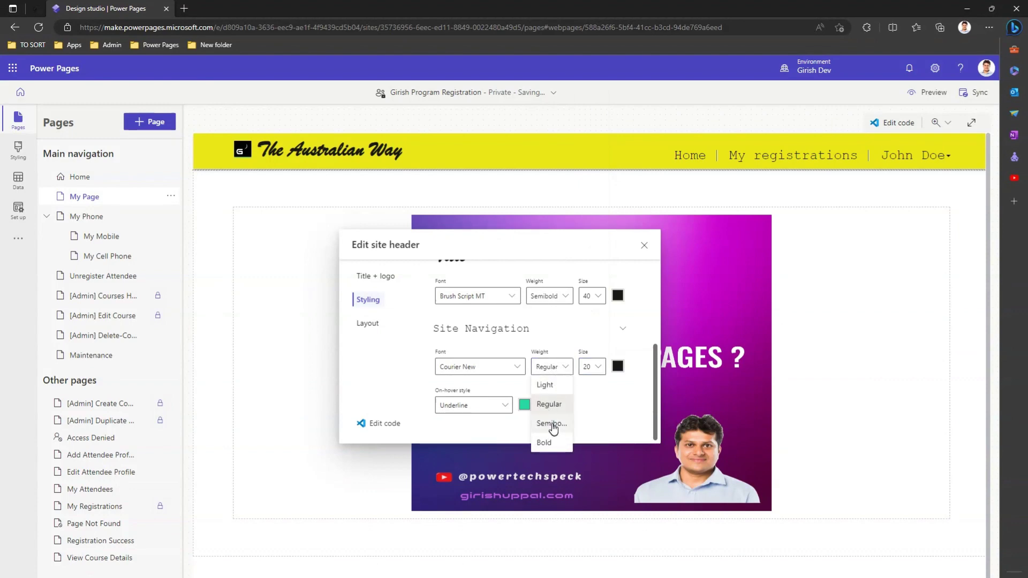
{"action": "left_click", "coordinate": [552, 424]}
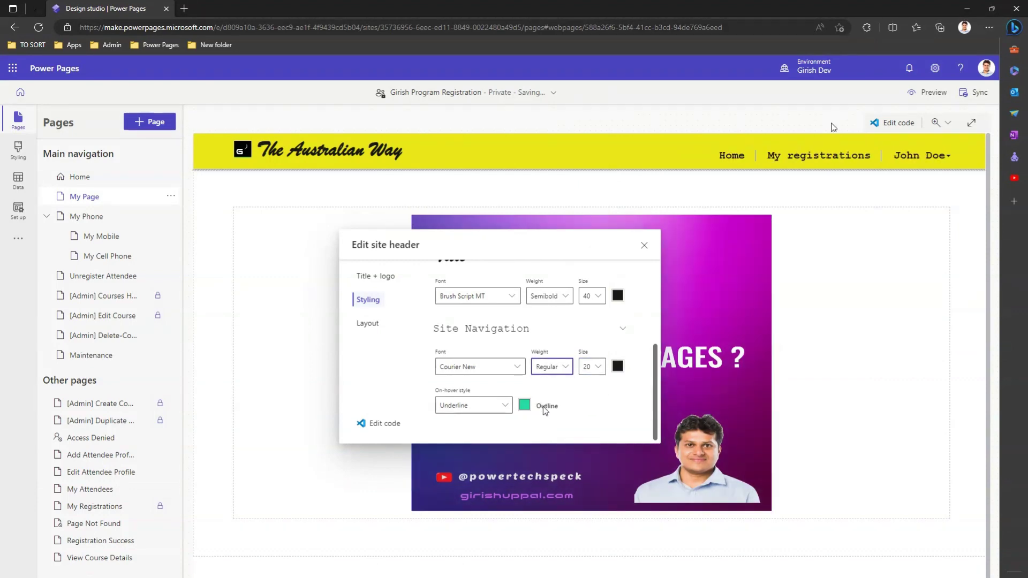
Step: Keep Underline as the navigation on-hover style and check its hover colours
{"action": "left_click", "coordinate": [475, 407]}
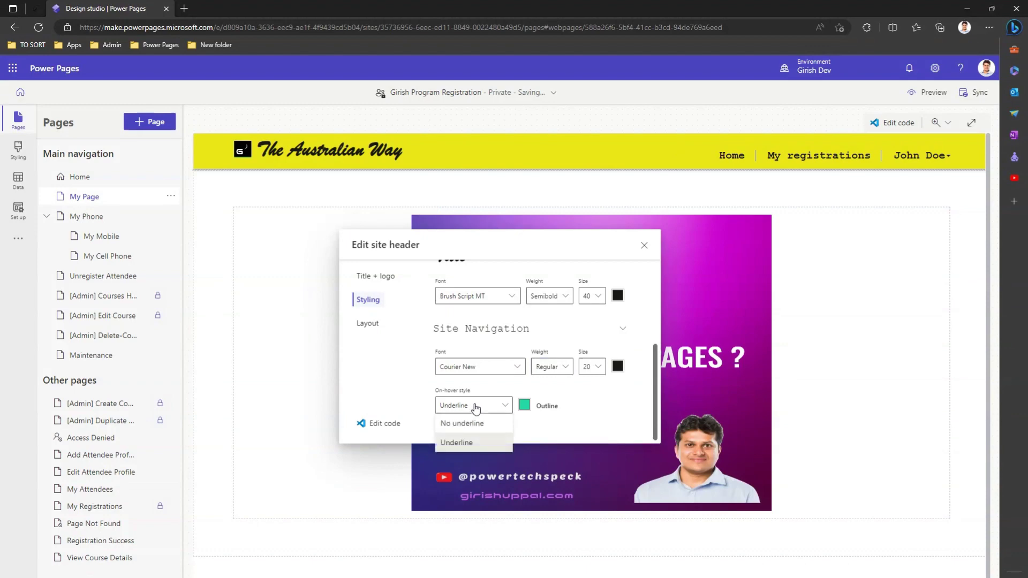
{"action": "left_click", "coordinate": [479, 442]}
{"action": "left_click", "coordinate": [526, 405]}
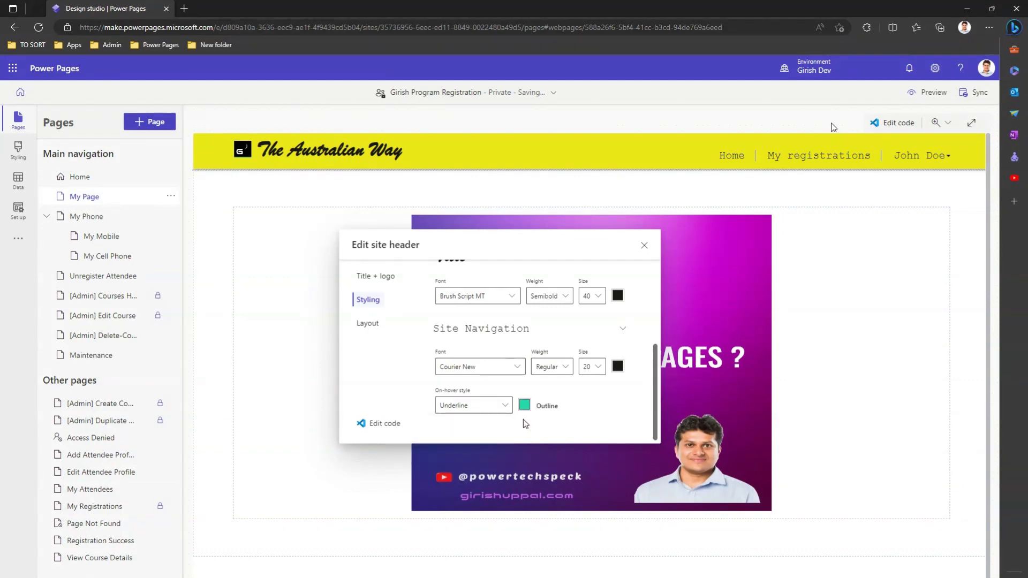
{"action": "left_click", "coordinate": [525, 406]}
{"action": "left_click", "coordinate": [524, 405]}
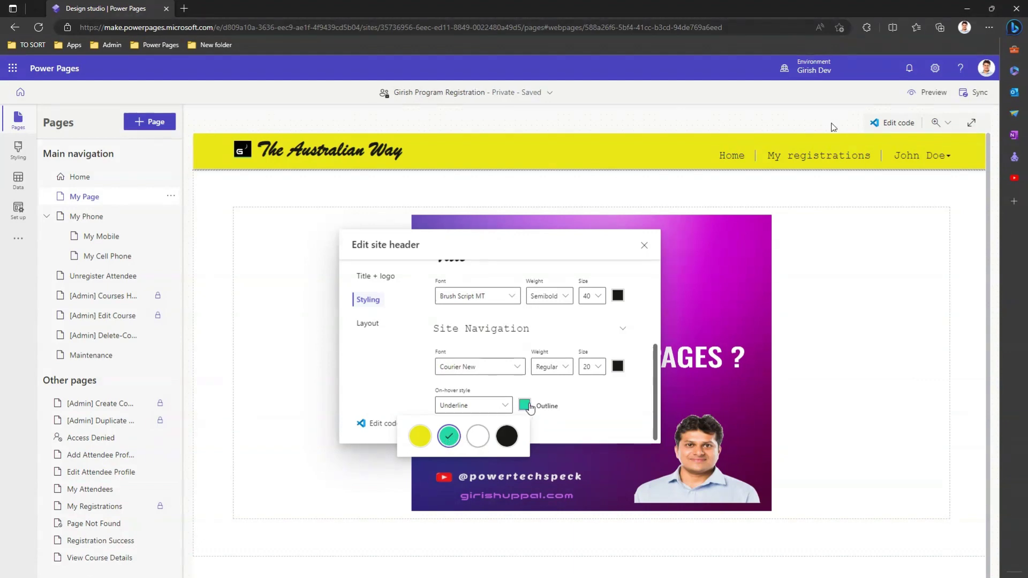
{"action": "left_click", "coordinate": [526, 409]}
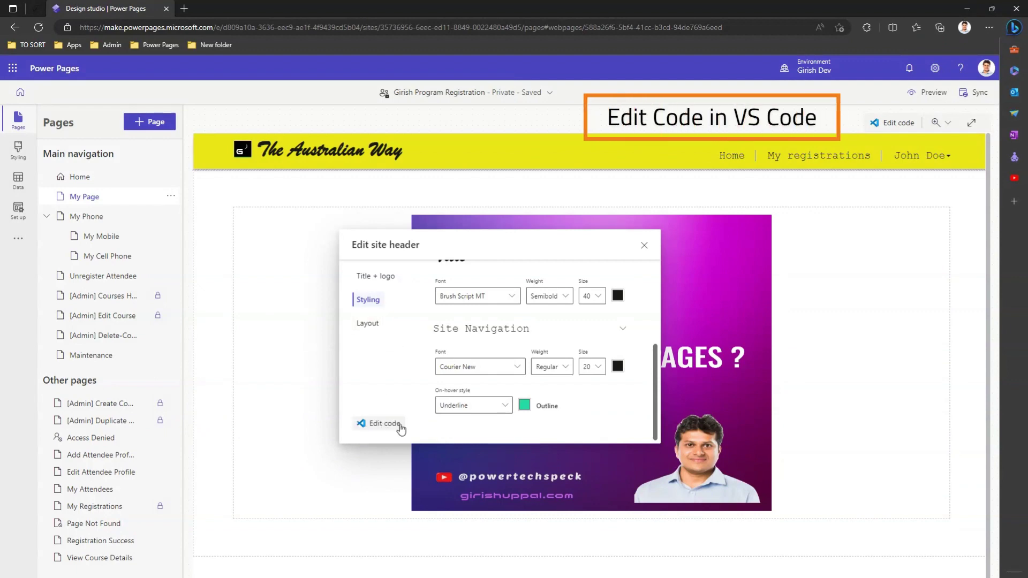
Step: Open the header's code in Visual Studio Code for the Web
{"action": "left_click", "coordinate": [387, 425]}
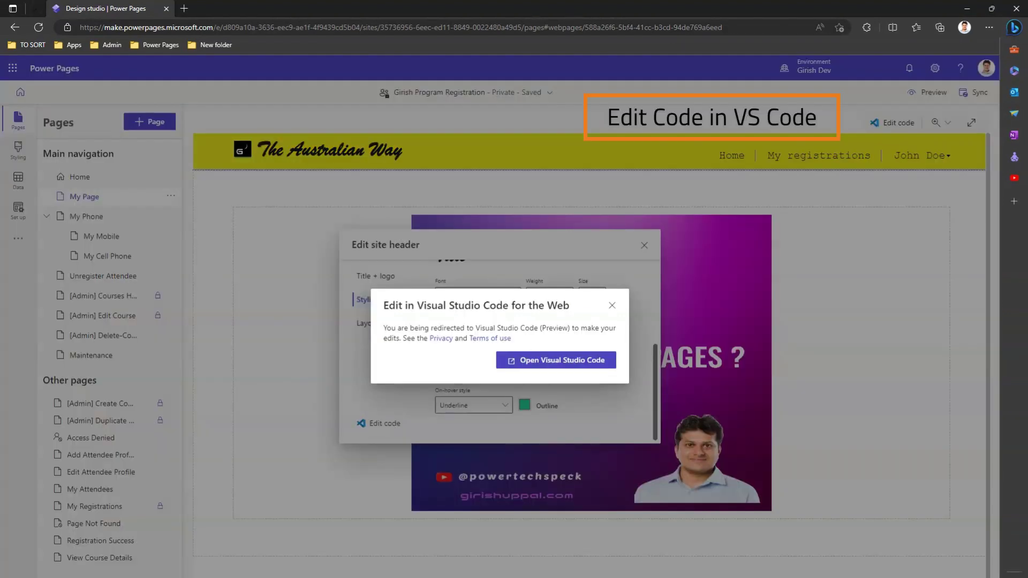
{"action": "left_click", "coordinate": [575, 363]}
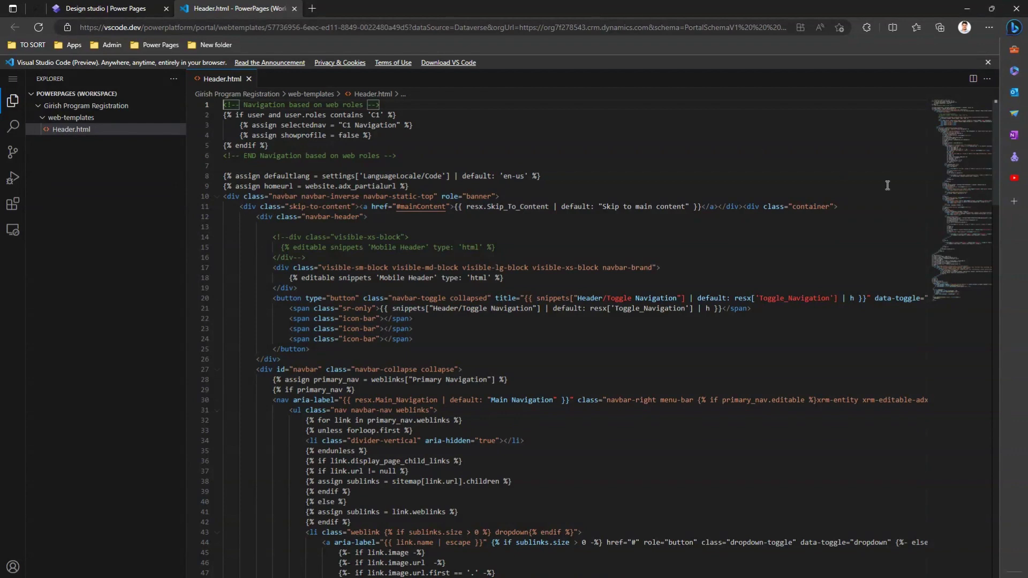
Step: Add a '<p> Hello World' paragraph after the navbar-header div in Header.html and save
{"action": "left_click_drag", "start_coordinate": [998, 172], "coordinate": [1000, 181]}
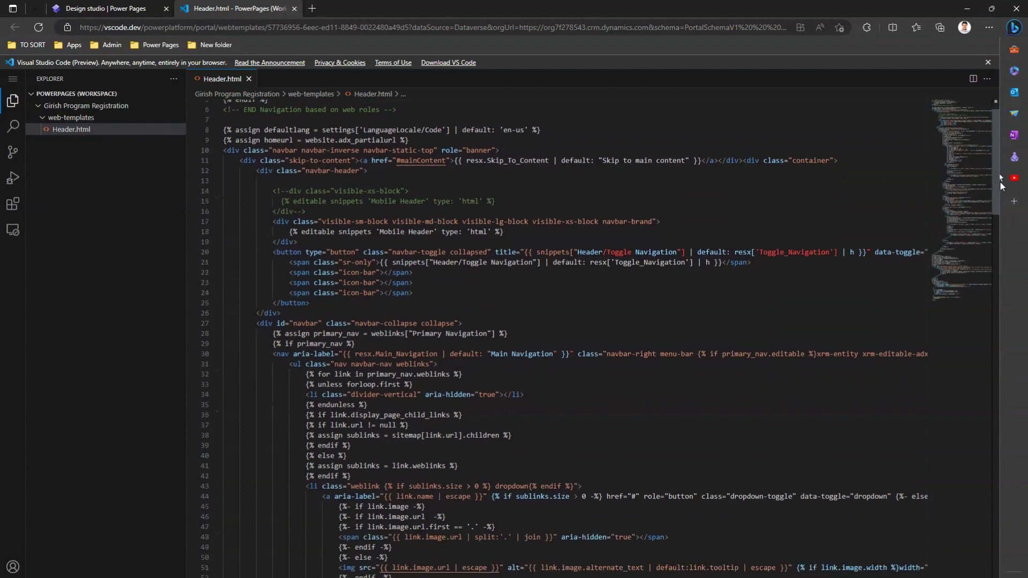
{"action": "scroll", "coordinate": [1000, 181], "scroll_direction": "up", "scroll_amount": 2}
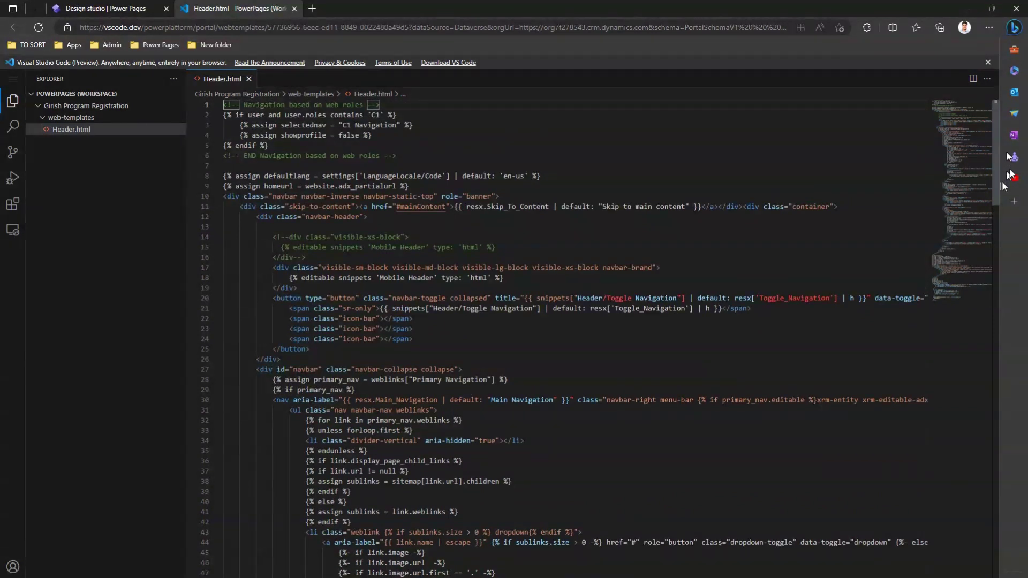
{"action": "scroll", "coordinate": [1000, 182], "scroll_direction": "down", "scroll_amount": 2}
{"action": "scroll", "coordinate": [1003, 185], "scroll_direction": "up", "scroll_amount": 2}
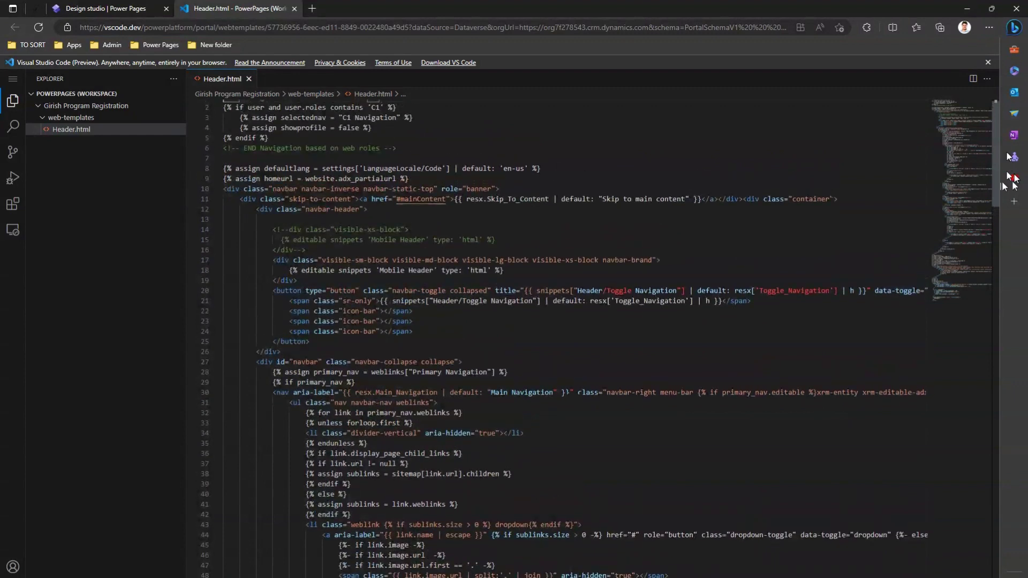
{"action": "scroll", "coordinate": [1007, 176], "scroll_direction": "down", "scroll_amount": 1}
{"action": "scroll", "coordinate": [612, 245], "scroll_direction": "down", "scroll_amount": 1}
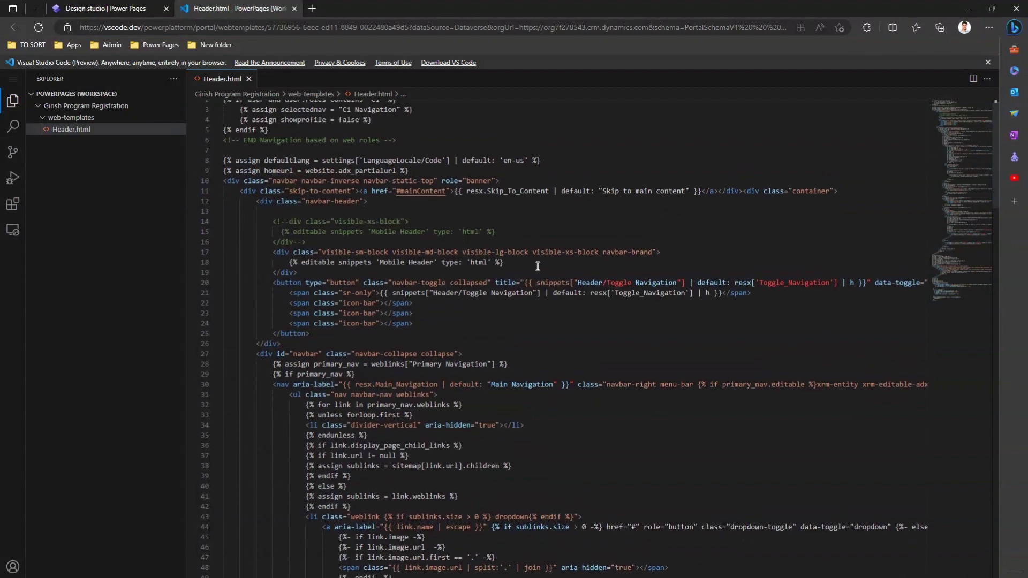
{"action": "left_click", "coordinate": [384, 205]}
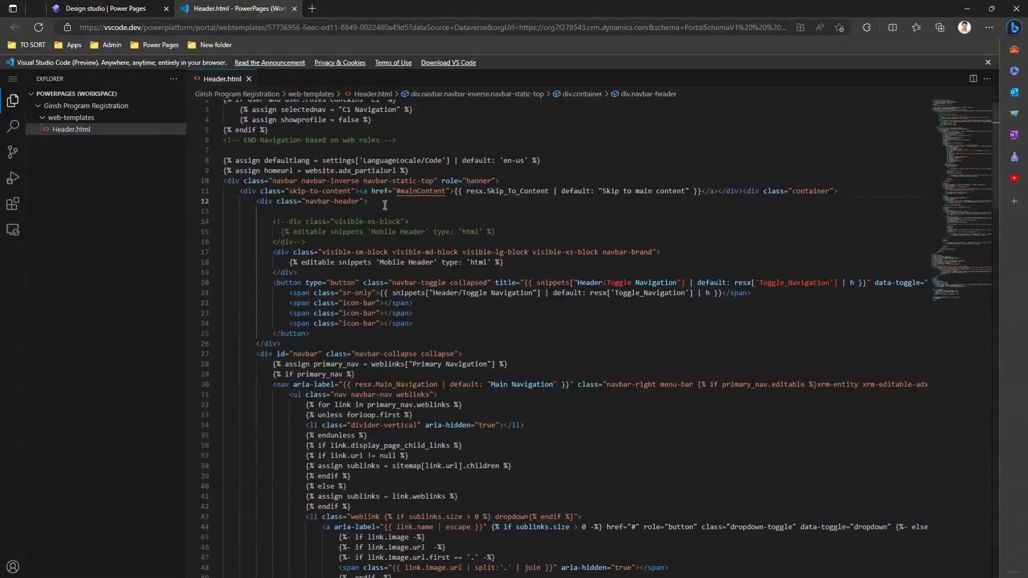
{"action": "key", "text": "Return"}
{"action": "key", "text": "Return"}
{"action": "type", "text": "<p> Hello World</p>"}
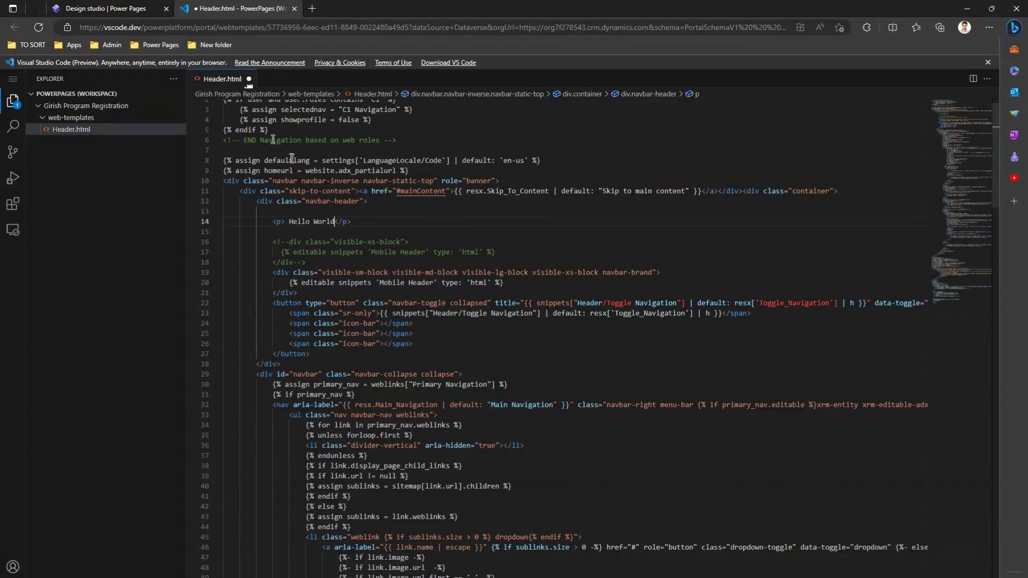
{"action": "key", "text": "ctrl+s"}
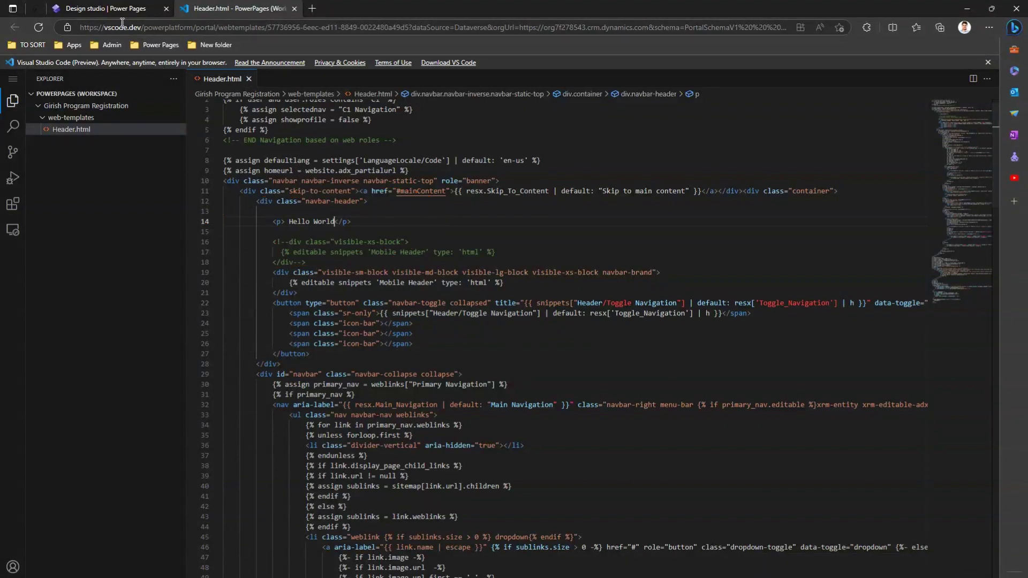
Step: Sync the code edits into the design studio and confirm 'Hello World' appears above the title
{"action": "left_click", "coordinate": [119, 9]}
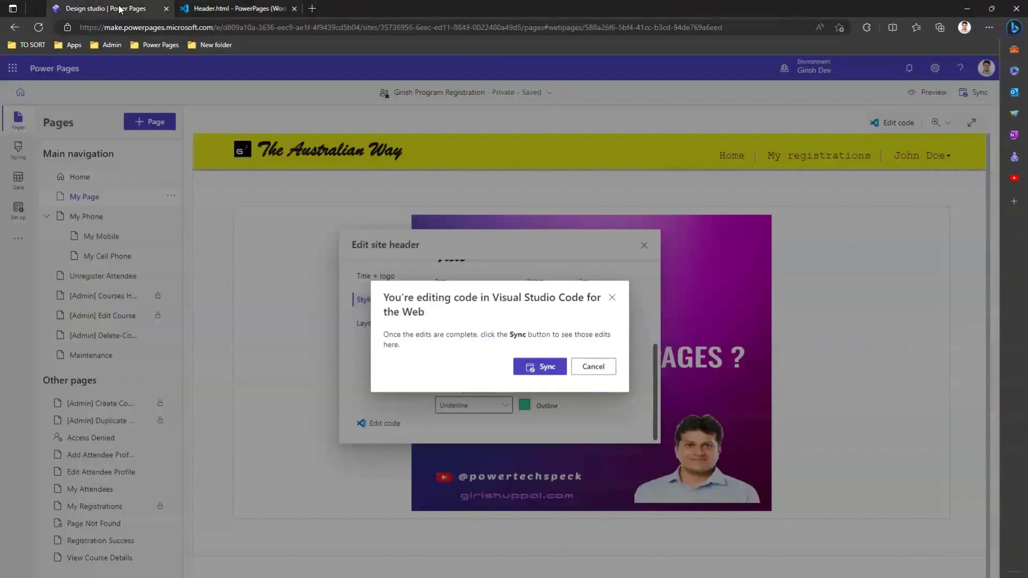
{"action": "left_click", "coordinate": [552, 368]}
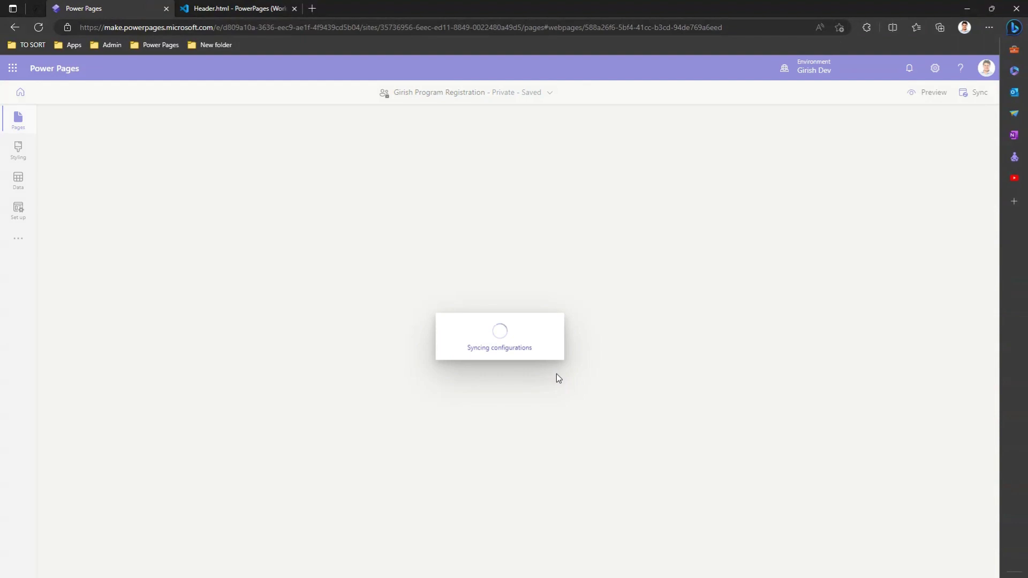
{"action": "left_click", "coordinate": [235, 8]}
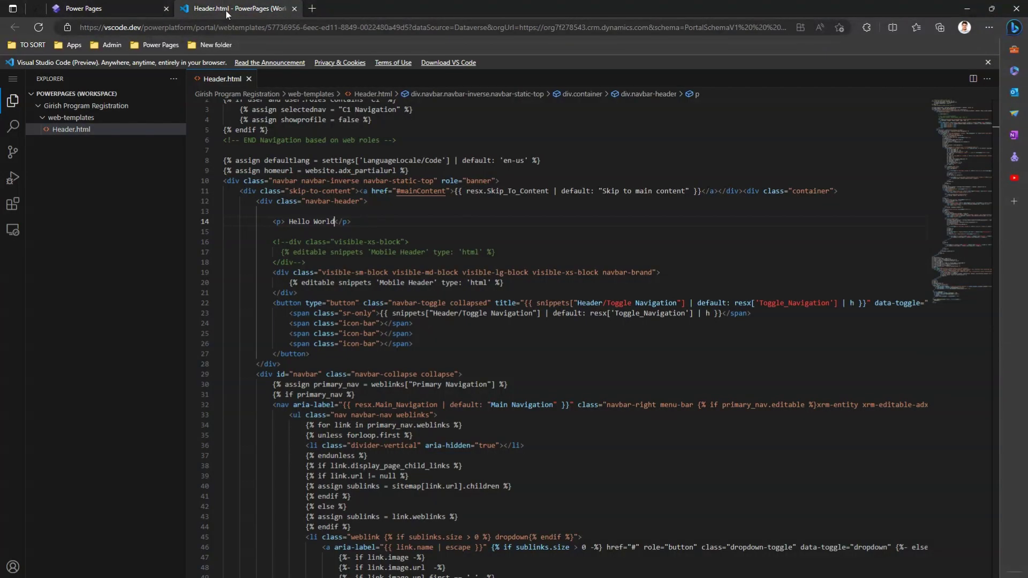
{"action": "left_click", "coordinate": [122, 10]}
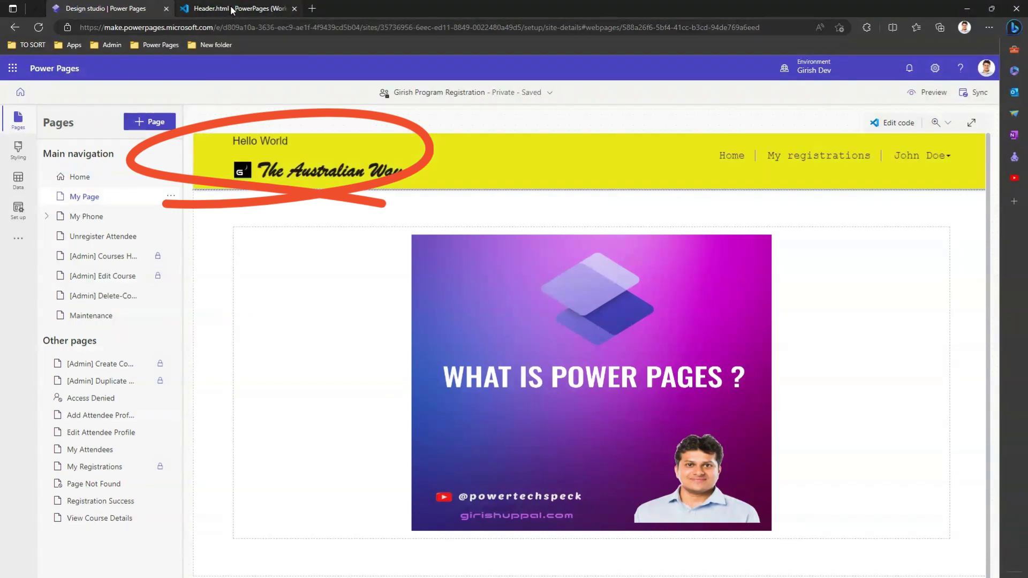
{"action": "mouse_move", "coordinate": [232, 9]}
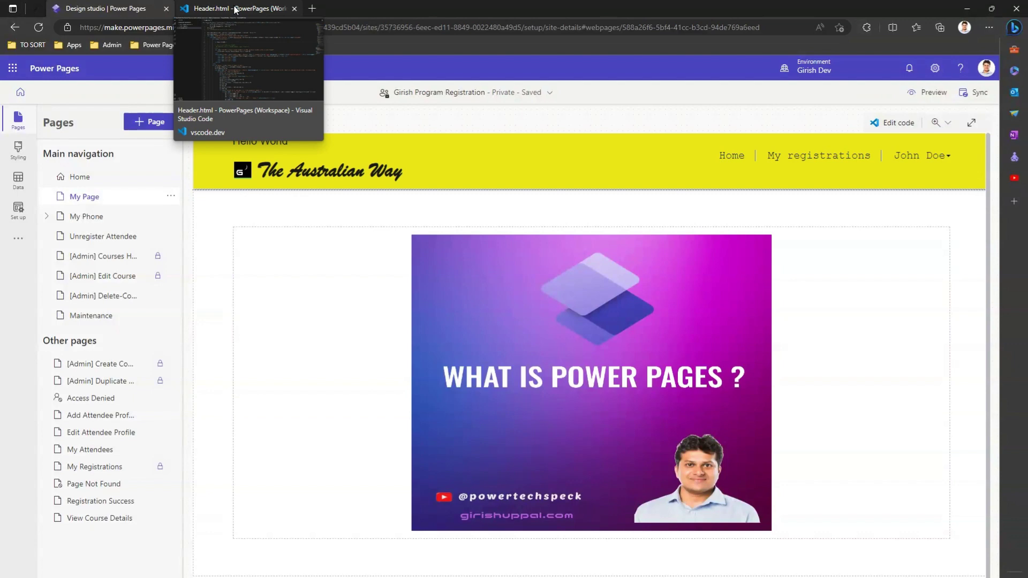
{"action": "left_click", "coordinate": [235, 10]}
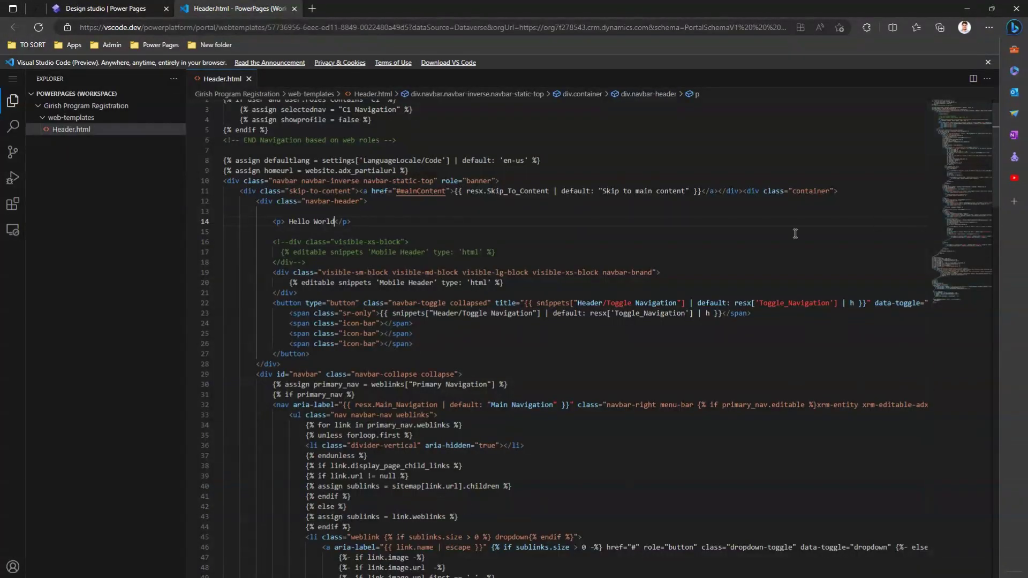
{"action": "left_click", "coordinate": [119, 10]}
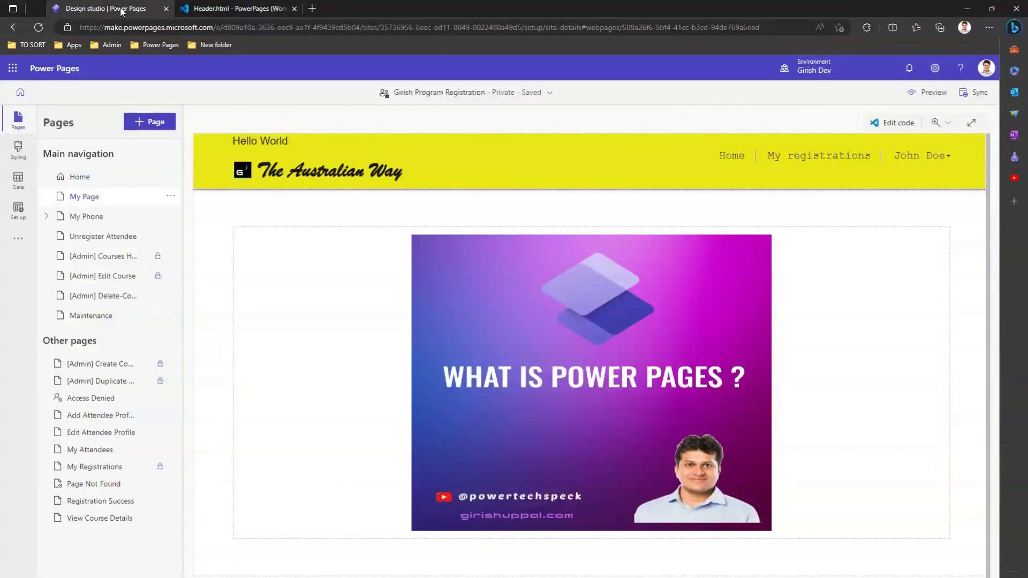